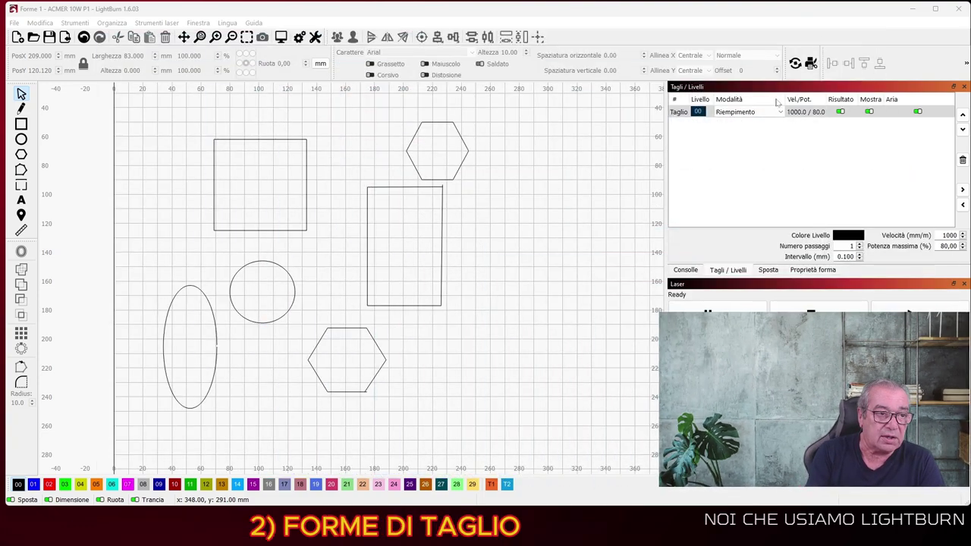
Step: Set the mode of cut layer 00 to Riempimento offset
{"action": "left_click", "coordinate": [778, 111]}
{"action": "left_click", "coordinate": [779, 112]}
{"action": "left_click", "coordinate": [779, 113]}
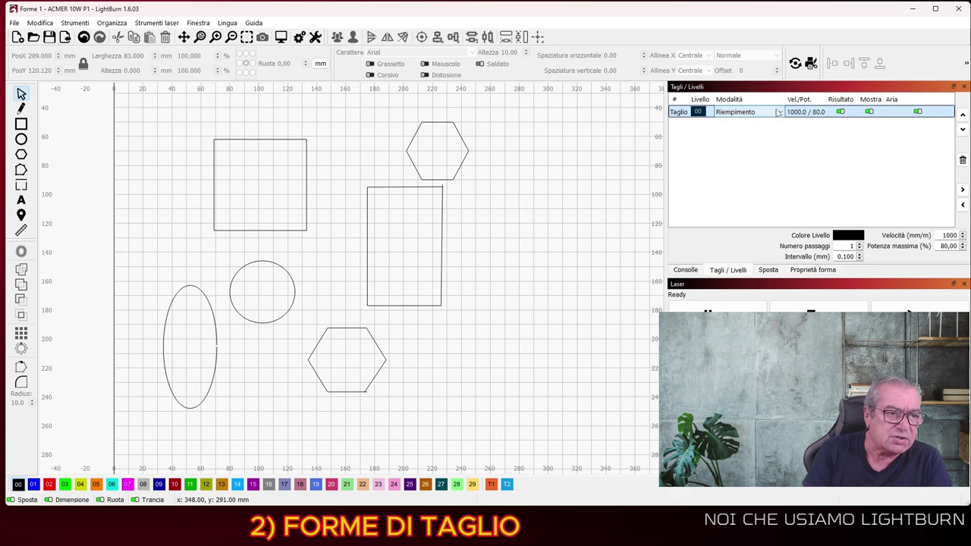
{"action": "left_click", "coordinate": [778, 114]}
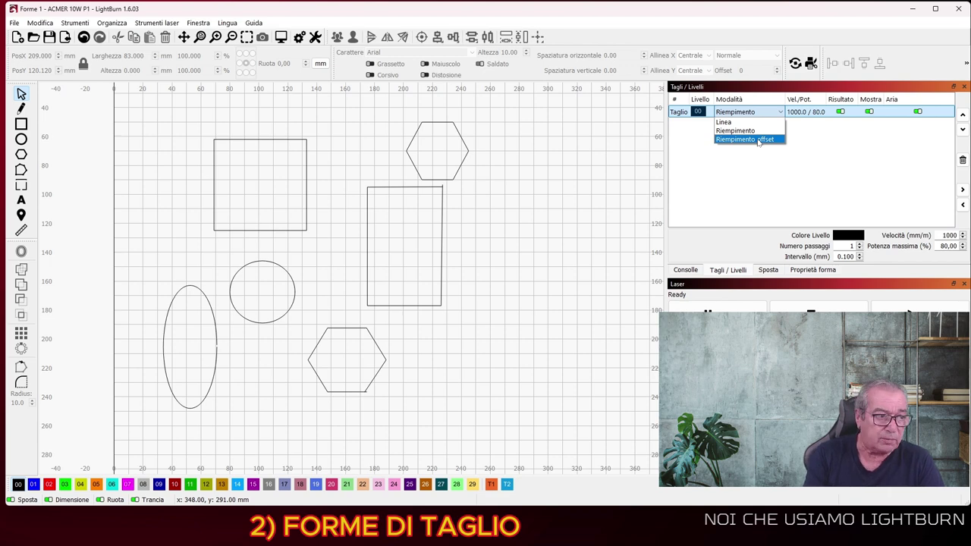
{"action": "left_click", "coordinate": [758, 140]}
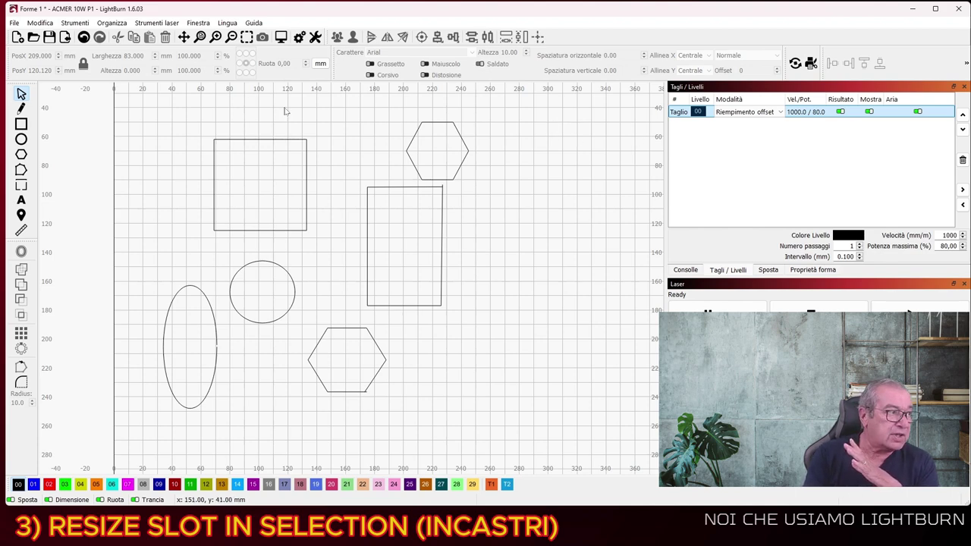
Step: Enable filled rendering (Rendering riempito) in the display settings and apply the change
{"action": "left_click", "coordinate": [47, 21]}
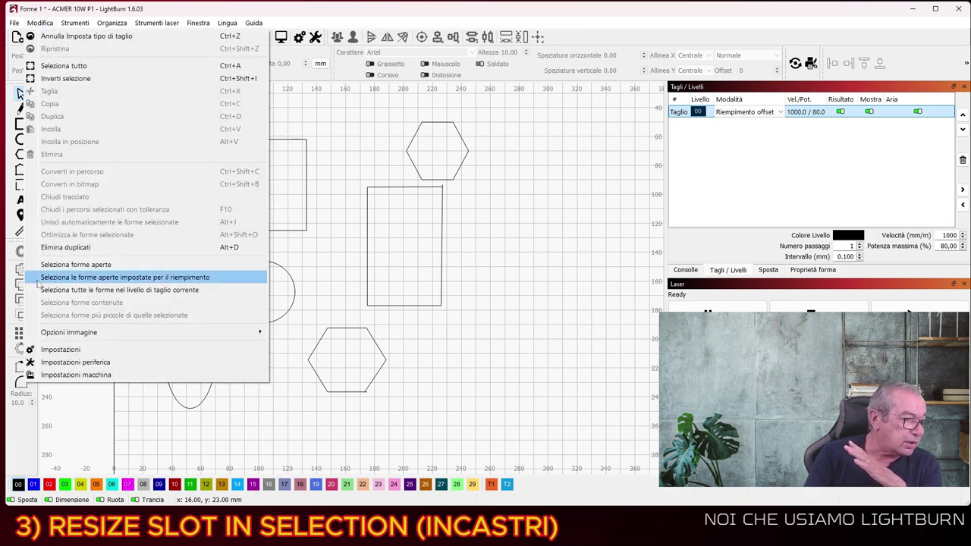
{"action": "left_click", "coordinate": [69, 349]}
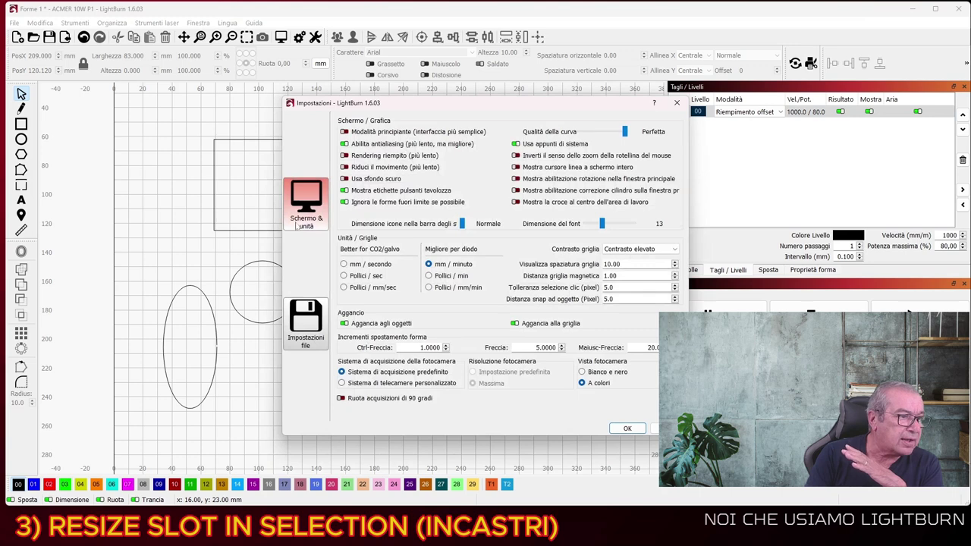
{"action": "left_click", "coordinate": [346, 155]}
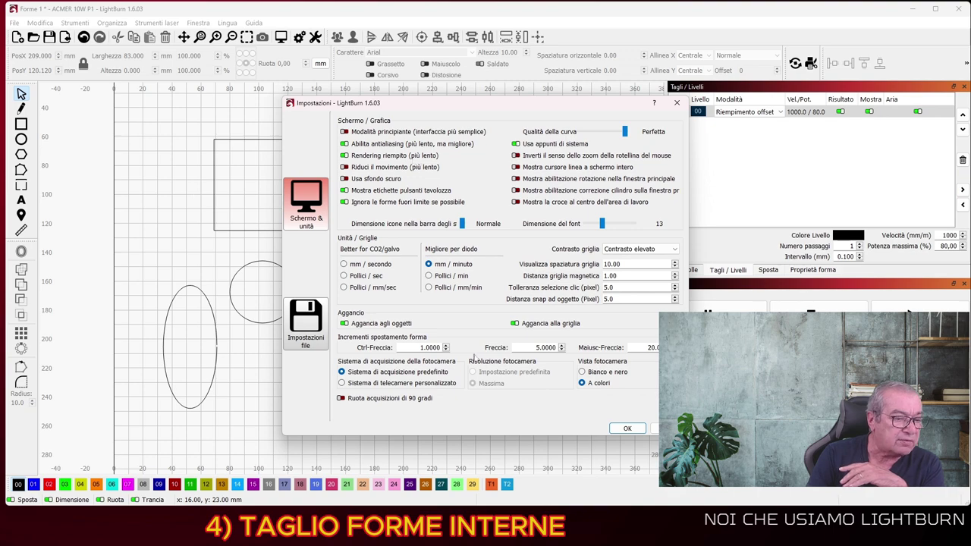
{"action": "left_click", "coordinate": [627, 429]}
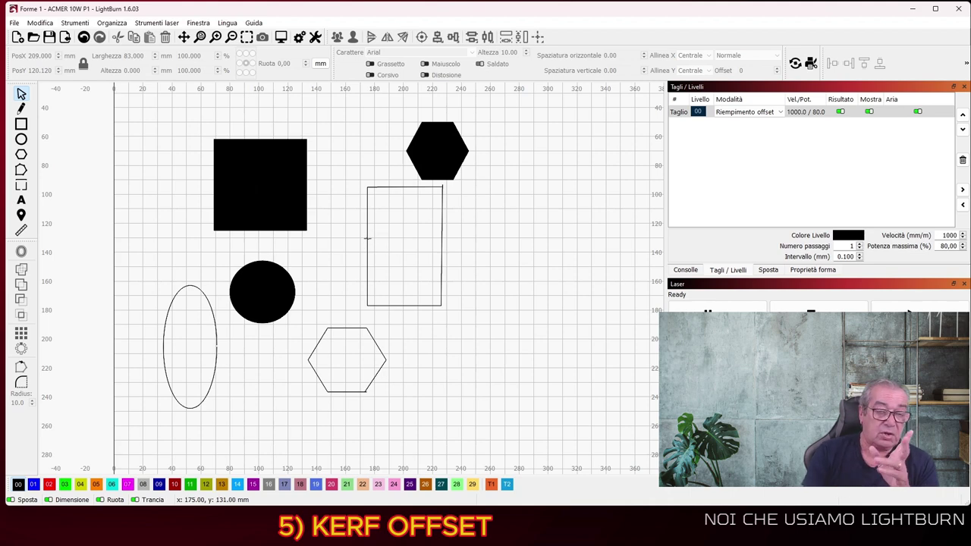
Step: Toggle the display back to wireframe and set the mode of cut layer 00 to Riempimento
{"action": "left_click", "coordinate": [198, 23]}
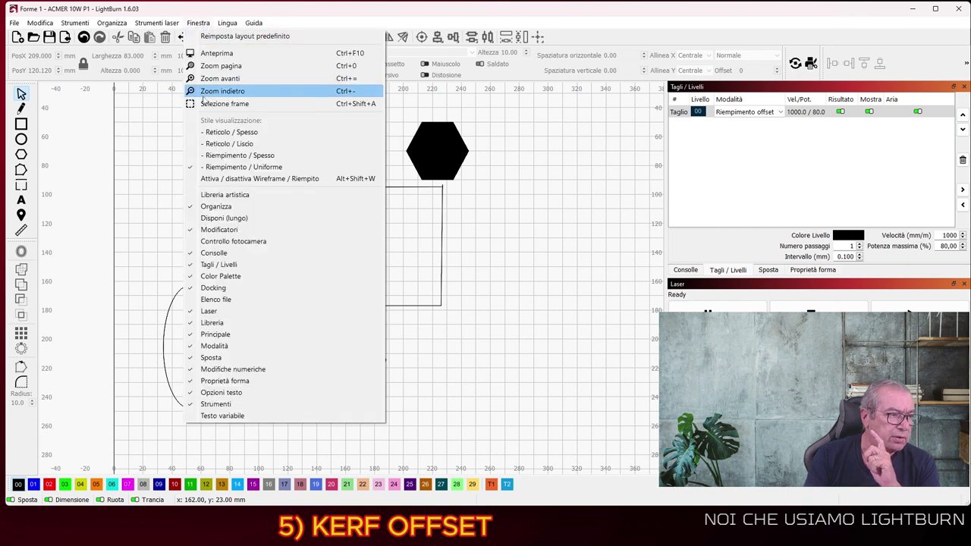
{"action": "left_click", "coordinate": [226, 179]}
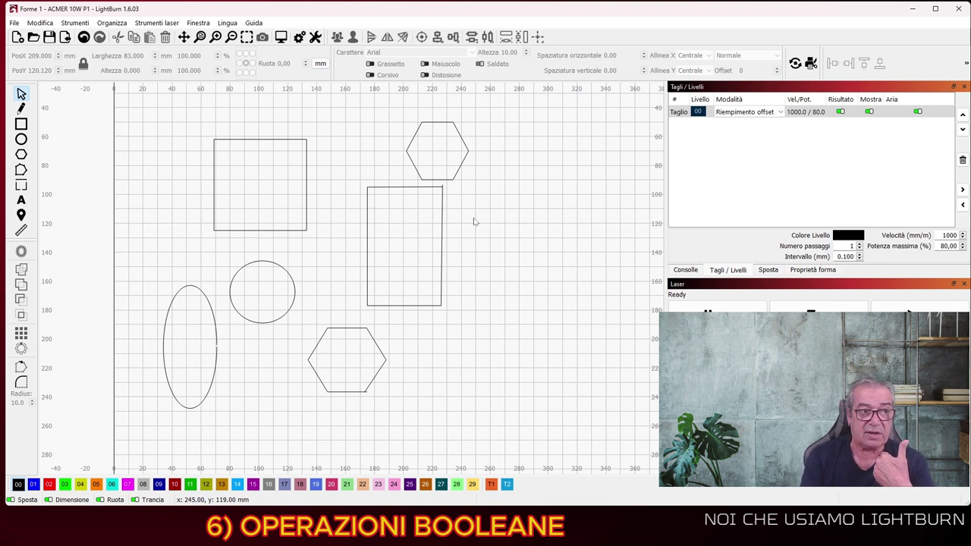
{"action": "left_click", "coordinate": [732, 113]}
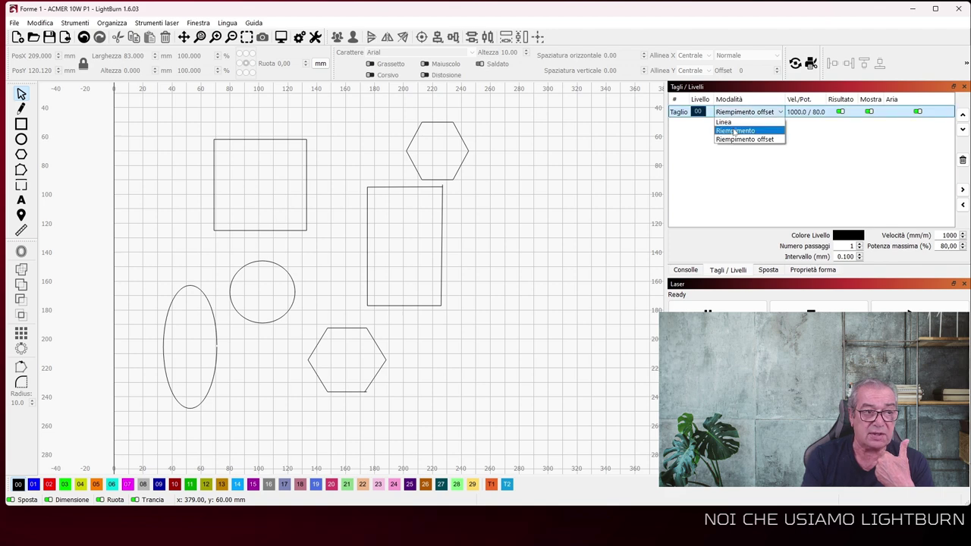
{"action": "left_click", "coordinate": [729, 130]}
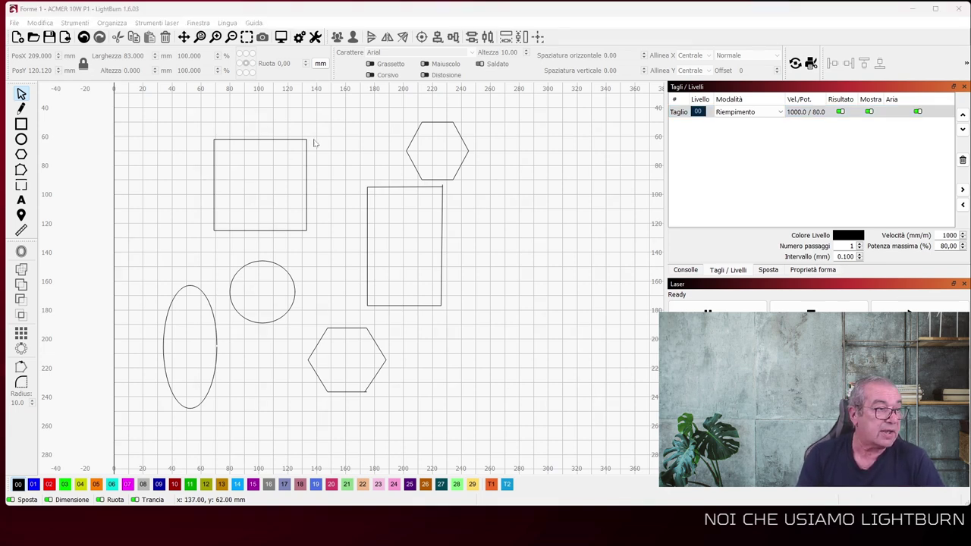
Step: Preview the fill job, continuing with the open shapes ignored, and close the preview
{"action": "left_click", "coordinate": [282, 39]}
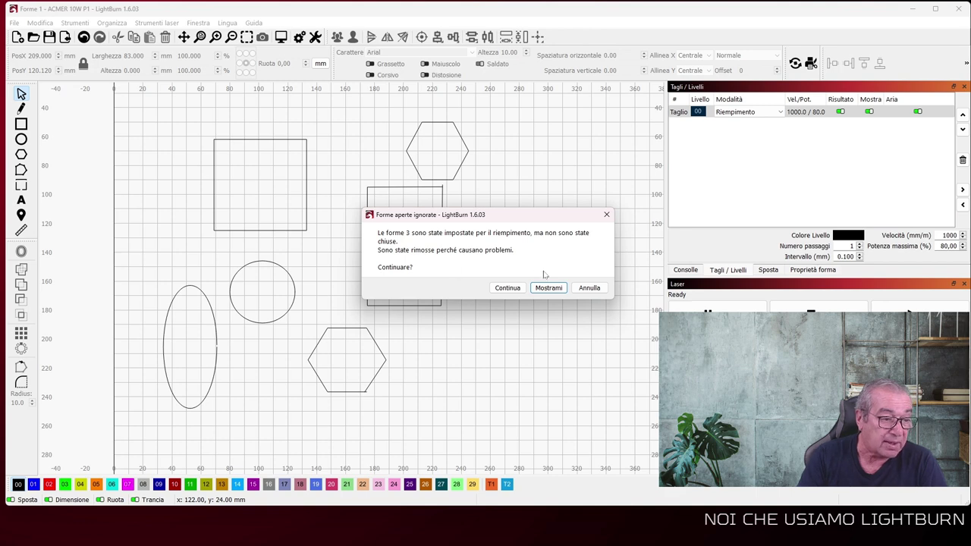
{"action": "left_click", "coordinate": [516, 290]}
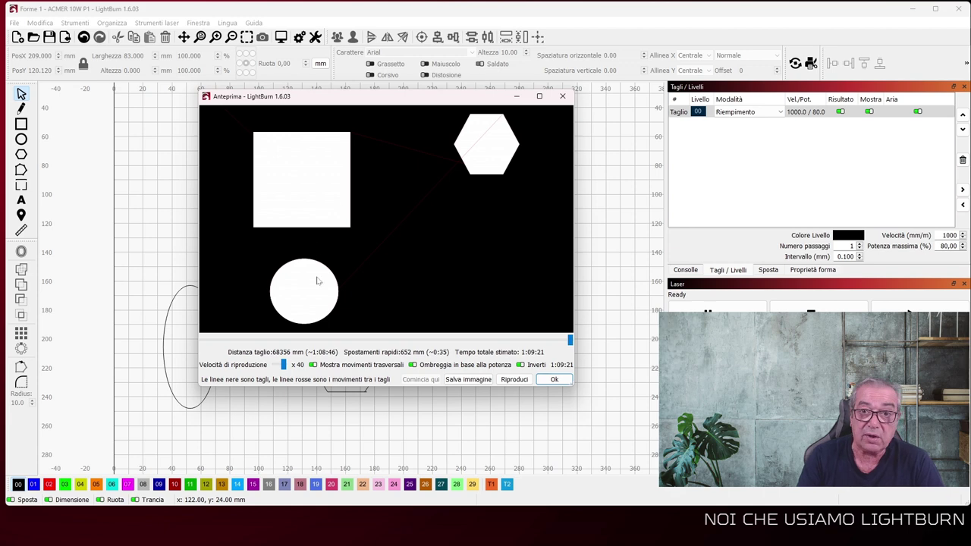
{"action": "left_click", "coordinate": [540, 379]}
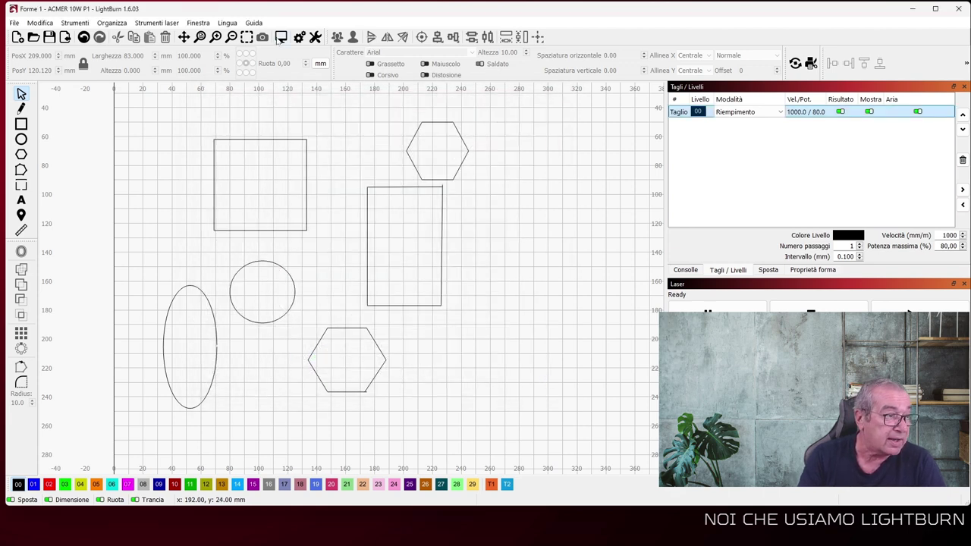
Step: Start the preview again, have the ignored open shapes shown on the canvas, and clear the selection
{"action": "left_click", "coordinate": [280, 40]}
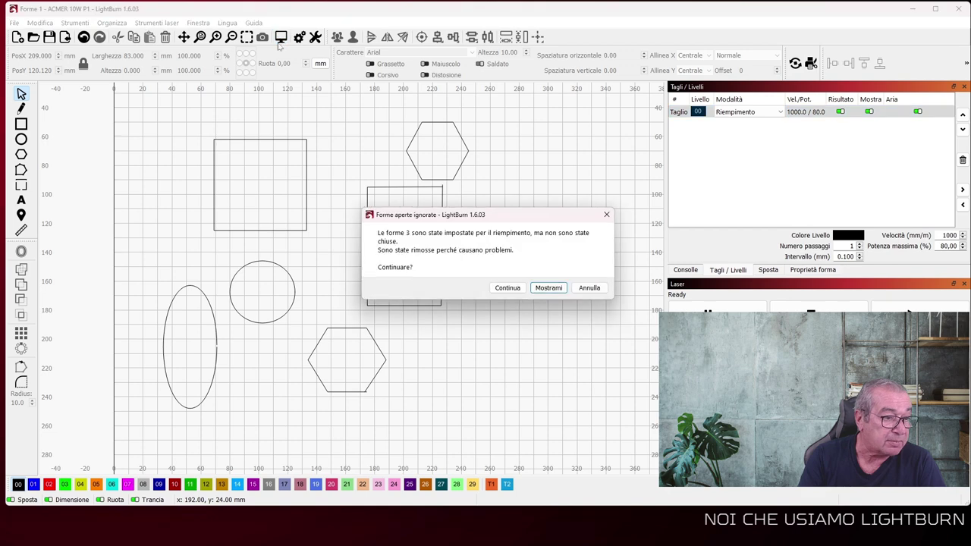
{"action": "left_click", "coordinate": [549, 288]}
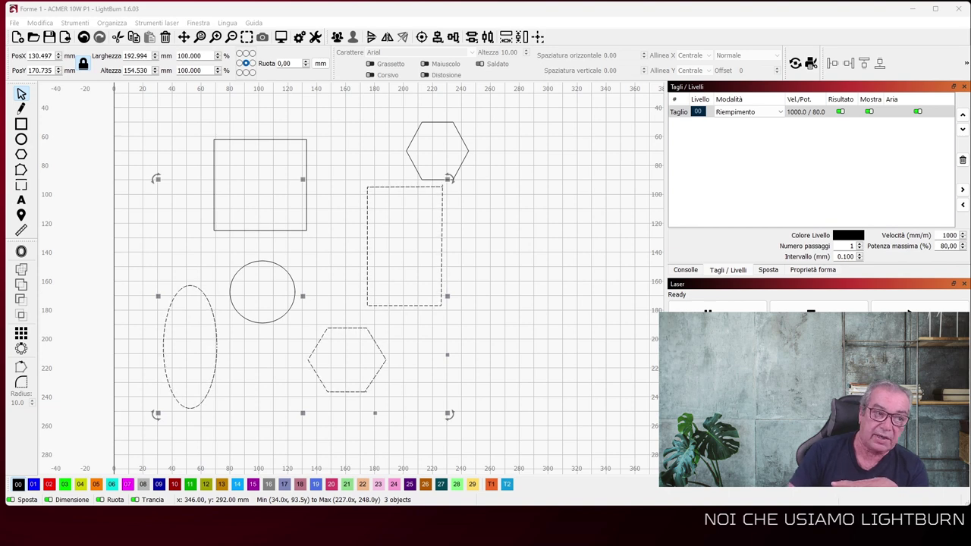
{"action": "left_click", "coordinate": [576, 209]}
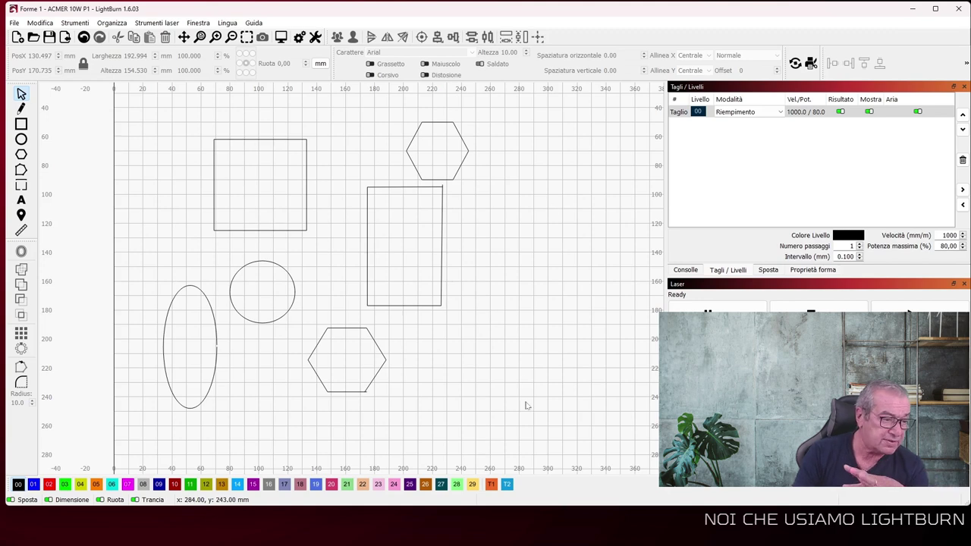
Step: Select all the shapes, narrow the selection to the open shapes with Seleziona forme aperte, and clear it
{"action": "left_click_drag", "start_coordinate": [526, 406], "coordinate": [177, 102]}
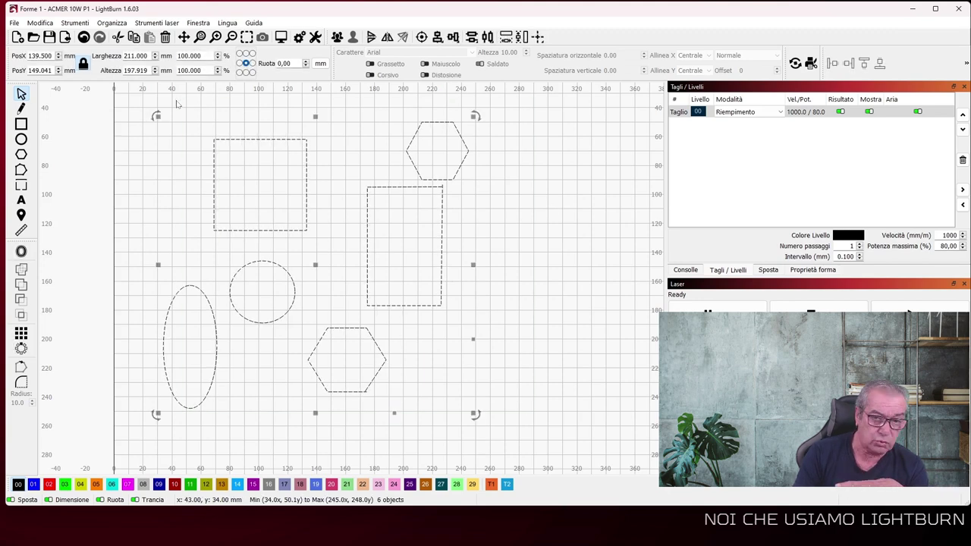
{"action": "left_click", "coordinate": [522, 348]}
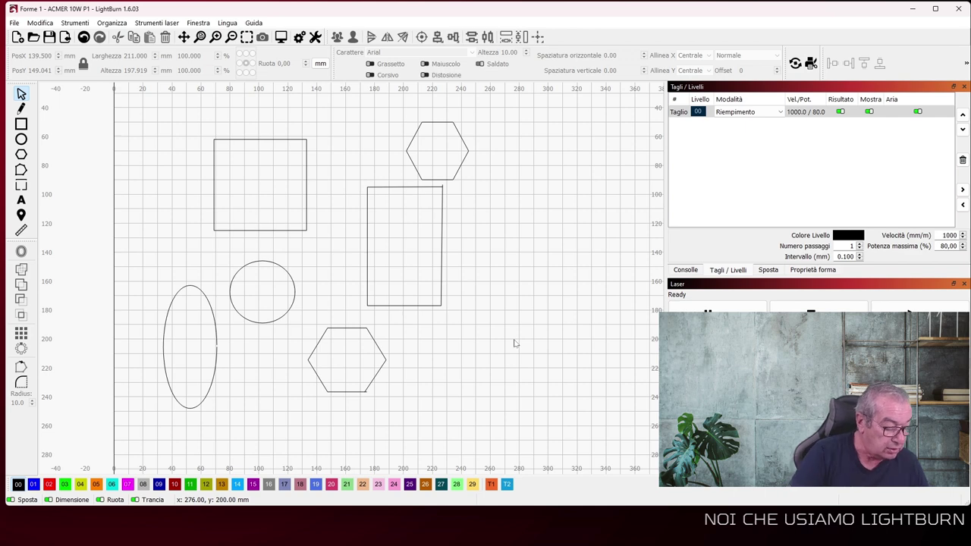
{"action": "key", "text": "ctrl+a"}
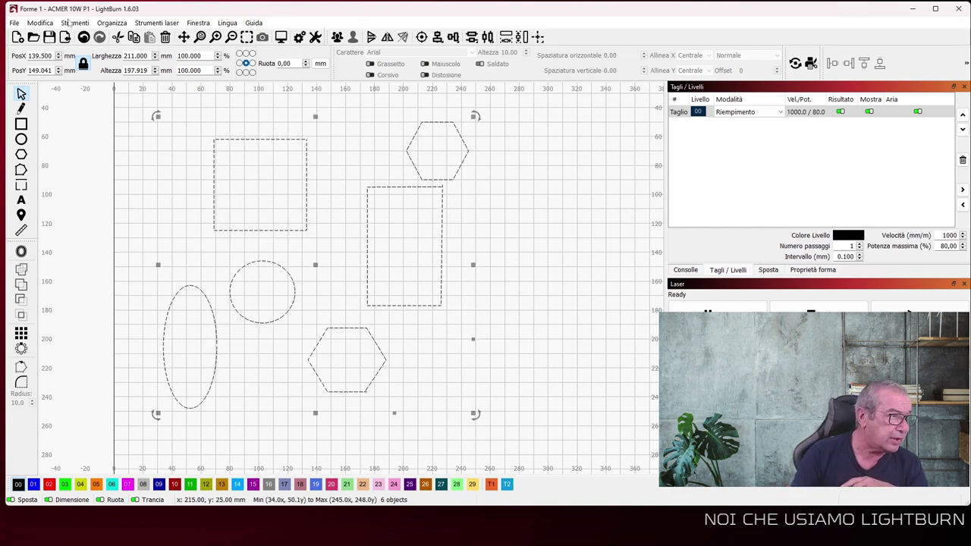
{"action": "left_click", "coordinate": [40, 23]}
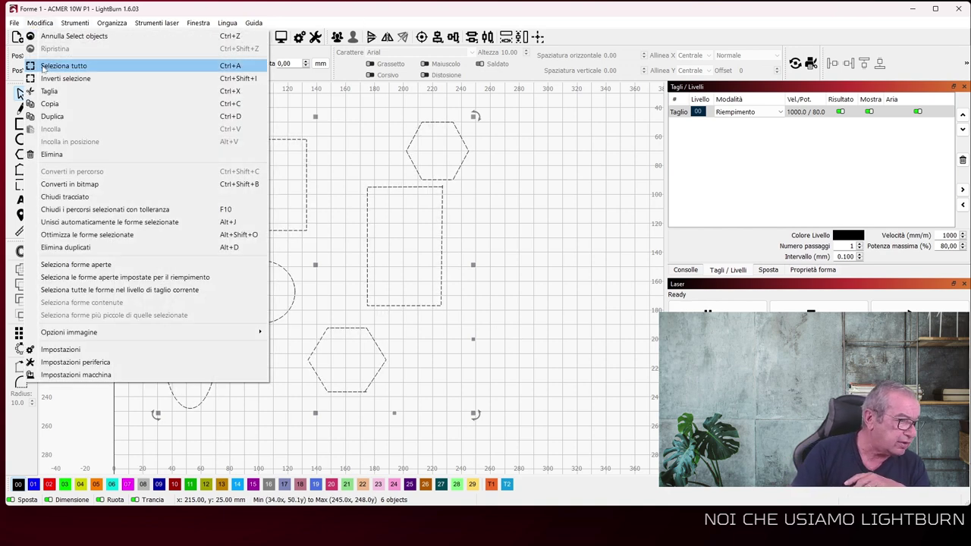
{"action": "left_click", "coordinate": [76, 264]}
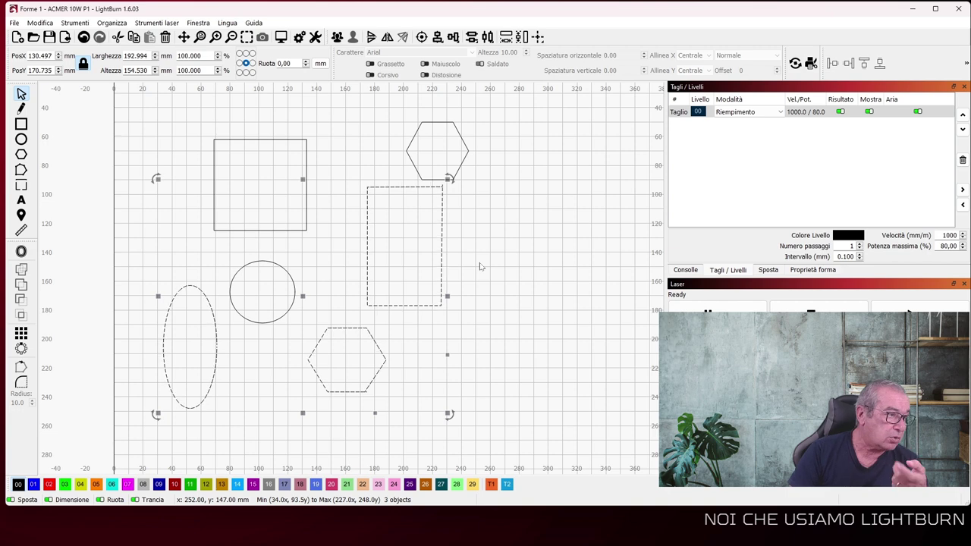
{"action": "left_click", "coordinate": [486, 287]}
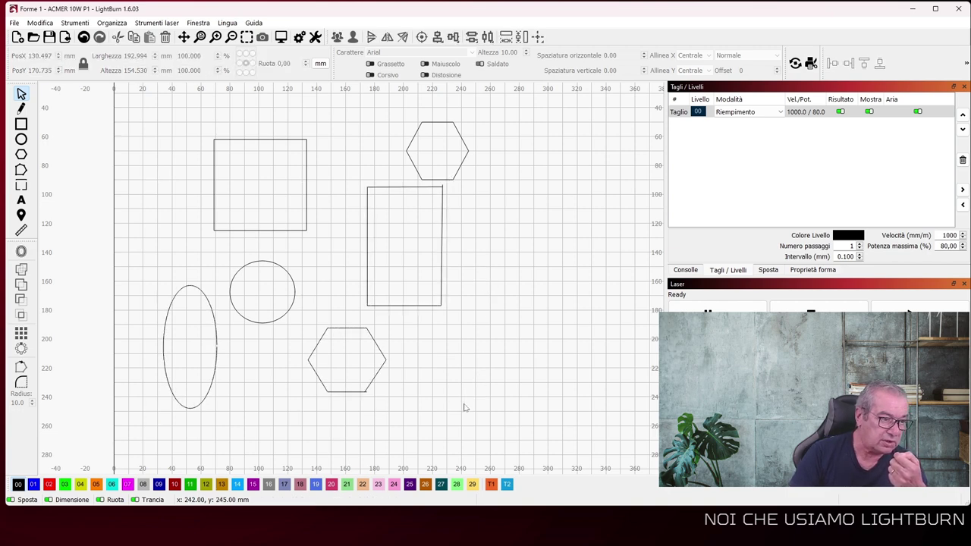
{"action": "left_click_drag", "start_coordinate": [468, 408], "coordinate": [150, 99]}
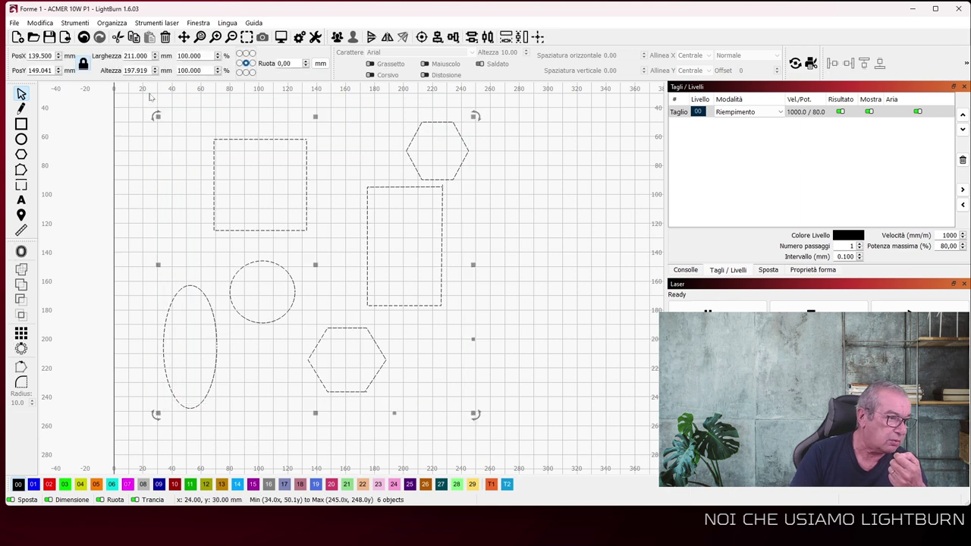
{"action": "right_click", "coordinate": [202, 141]}
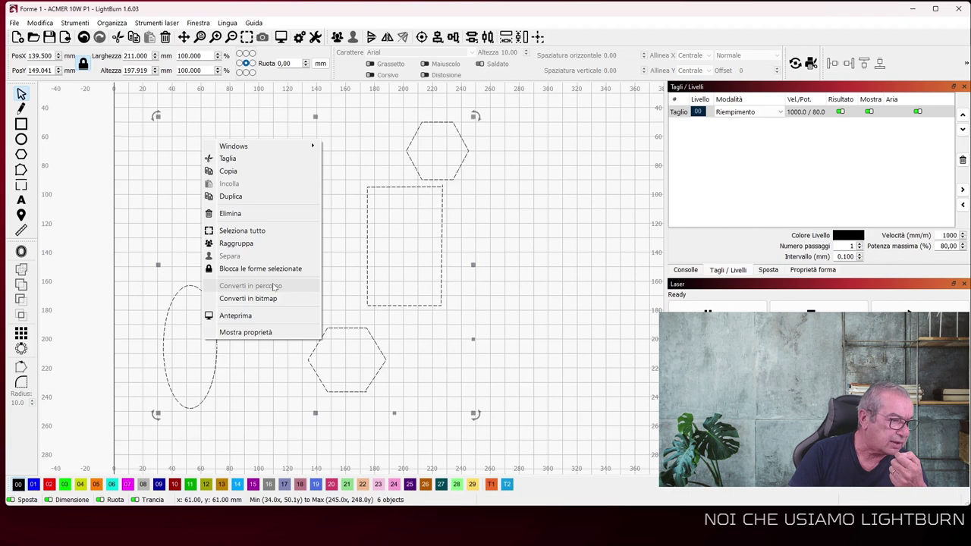
{"action": "left_click", "coordinate": [536, 258]}
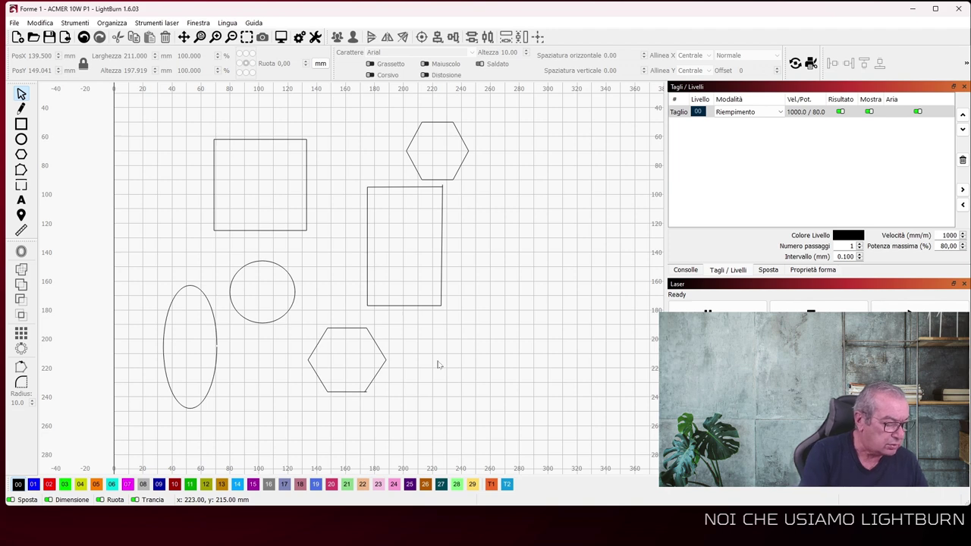
{"action": "key", "text": "ctrl+a"}
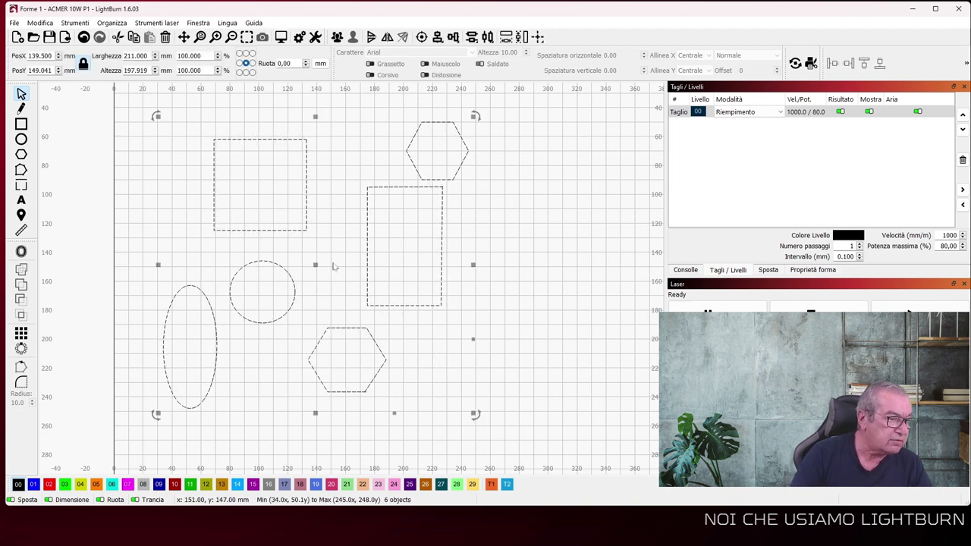
{"action": "right_click", "coordinate": [334, 265]}
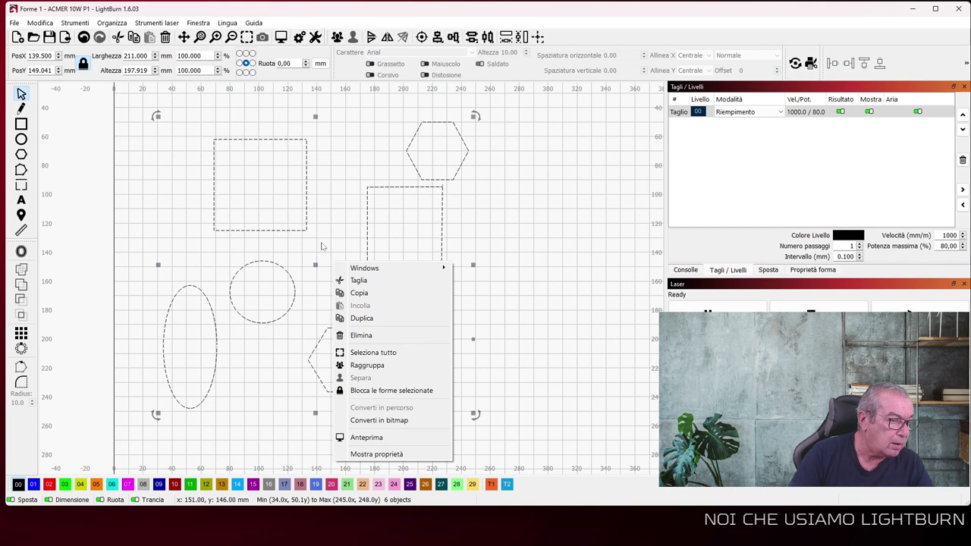
{"action": "left_click", "coordinate": [315, 215]}
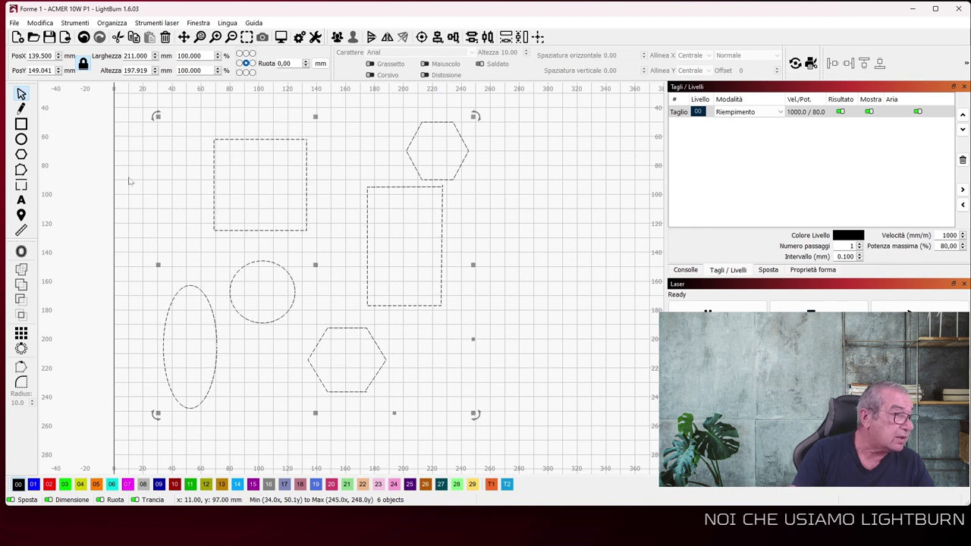
Step: Select the open shapes set for fill with Seleziona le forme aperte impostate per il riempimento, and clear the selection
{"action": "left_click", "coordinate": [50, 24]}
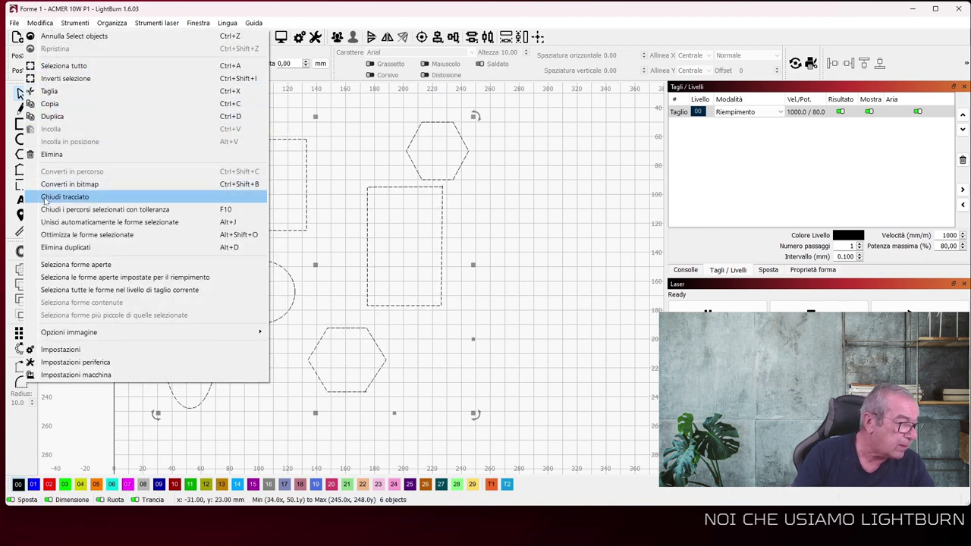
{"action": "left_click", "coordinate": [87, 277]}
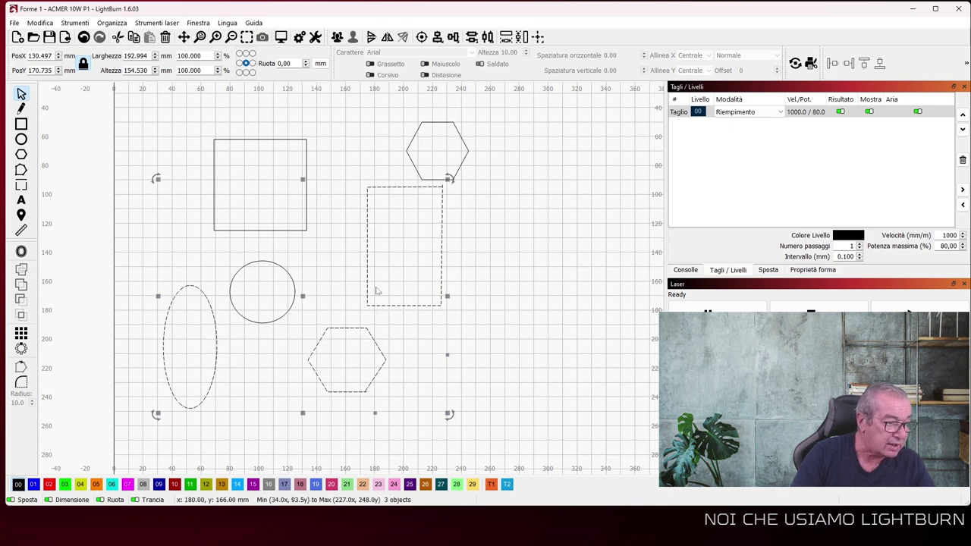
{"action": "left_click", "coordinate": [152, 240]}
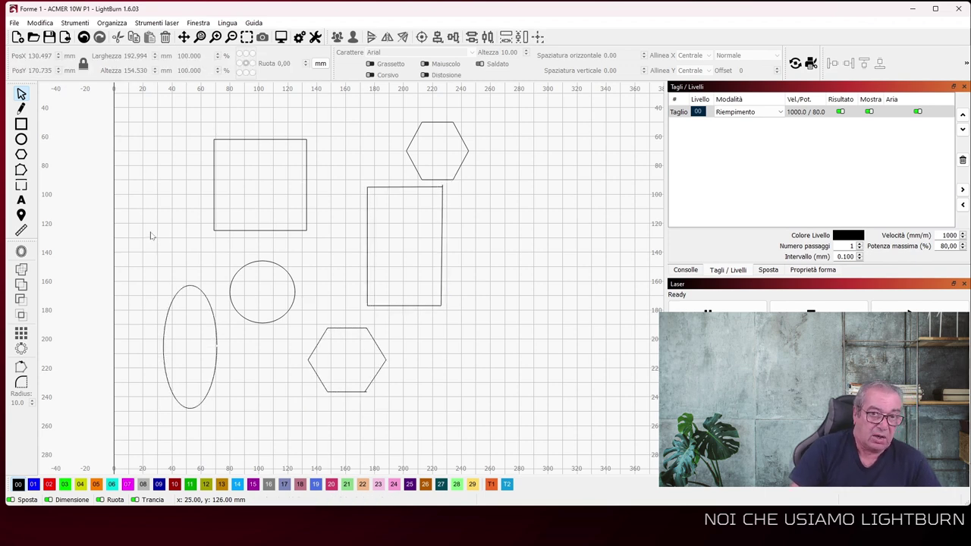
Step: Select all the shapes, display their nodes for editing, and examine the open ends of the ellipse
{"action": "left_click_drag", "start_coordinate": [489, 380], "coordinate": [155, 141]}
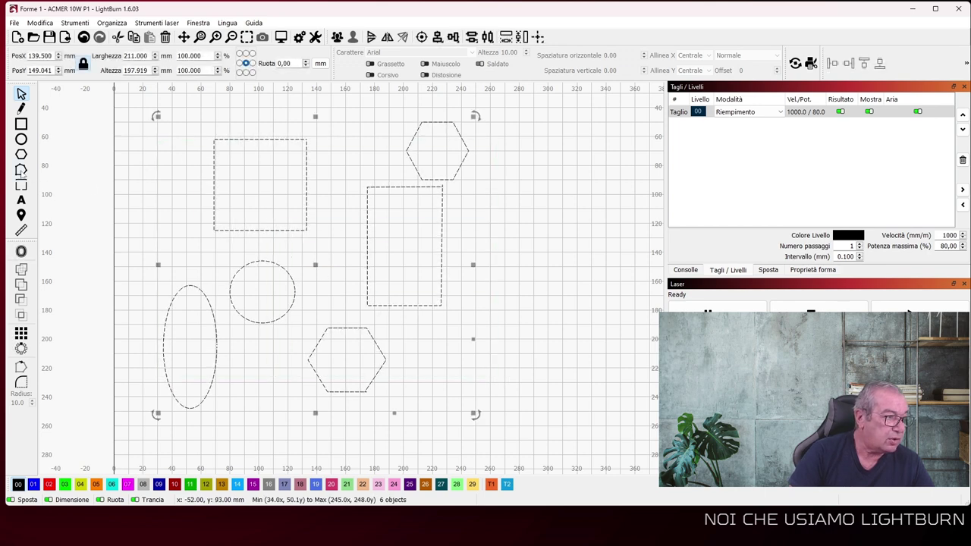
{"action": "left_click", "coordinate": [21, 170]}
{"action": "scroll", "coordinate": [172, 208], "scroll_direction": "up", "scroll_amount": 1}
{"action": "scroll", "coordinate": [173, 211], "scroll_direction": "up", "scroll_amount": 1}
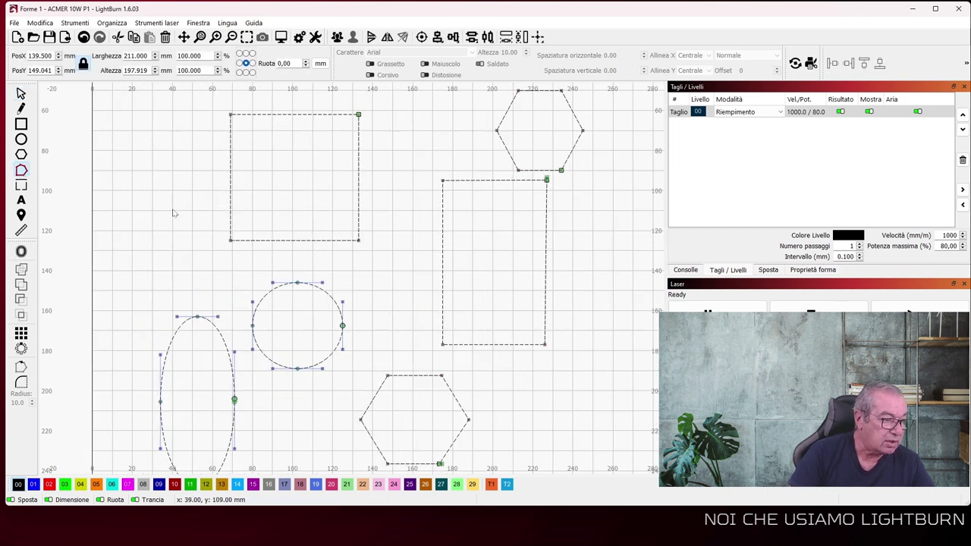
{"action": "scroll", "coordinate": [298, 277], "scroll_direction": "up", "scroll_amount": 3}
{"action": "scroll", "coordinate": [308, 285], "scroll_direction": "up", "scroll_amount": 2}
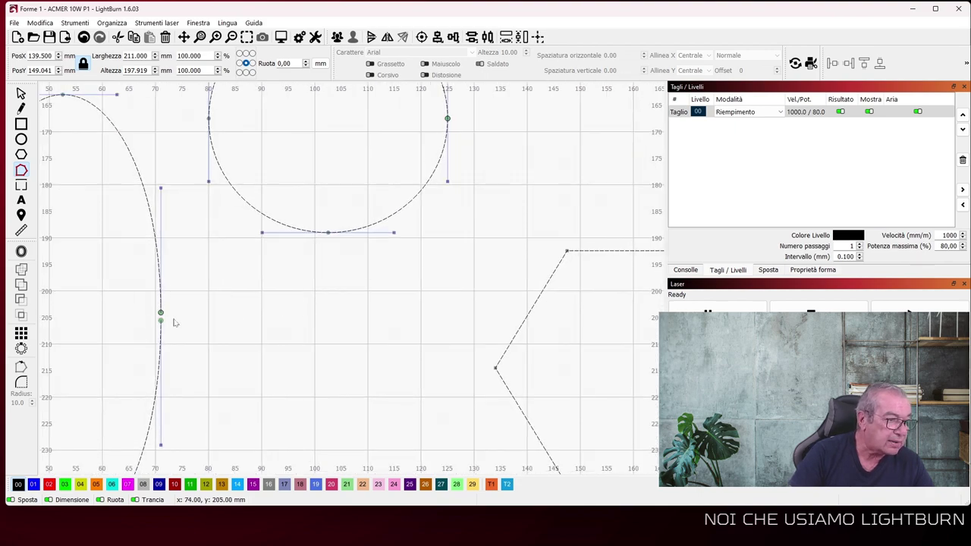
Step: Examine the end nodes of the lower hexagon and the ellipse to see where their paths are interrupted
{"action": "scroll", "coordinate": [310, 306], "scroll_direction": "down", "scroll_amount": 1}
{"action": "left_click_drag", "start_coordinate": [310, 306], "coordinate": [95, 282]}
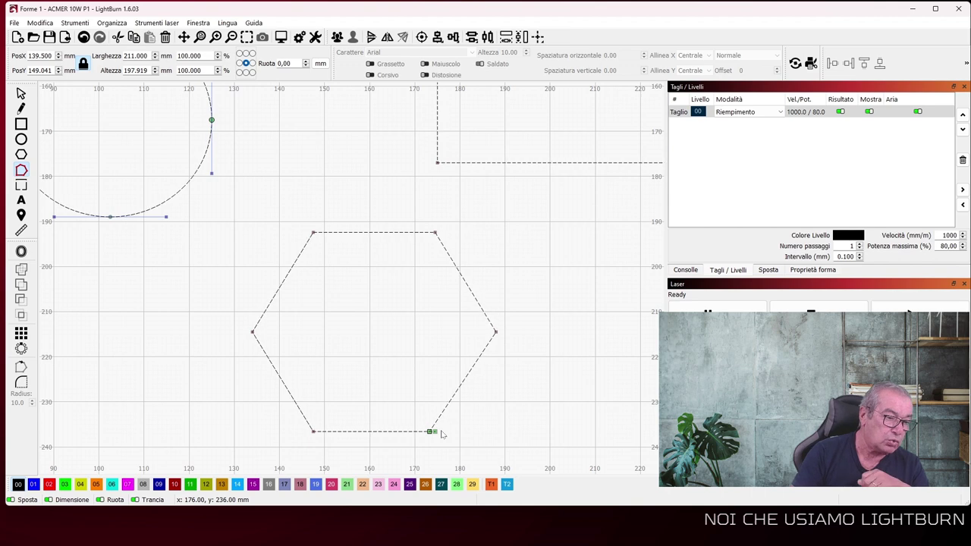
{"action": "scroll", "coordinate": [392, 367], "scroll_direction": "down", "scroll_amount": 1}
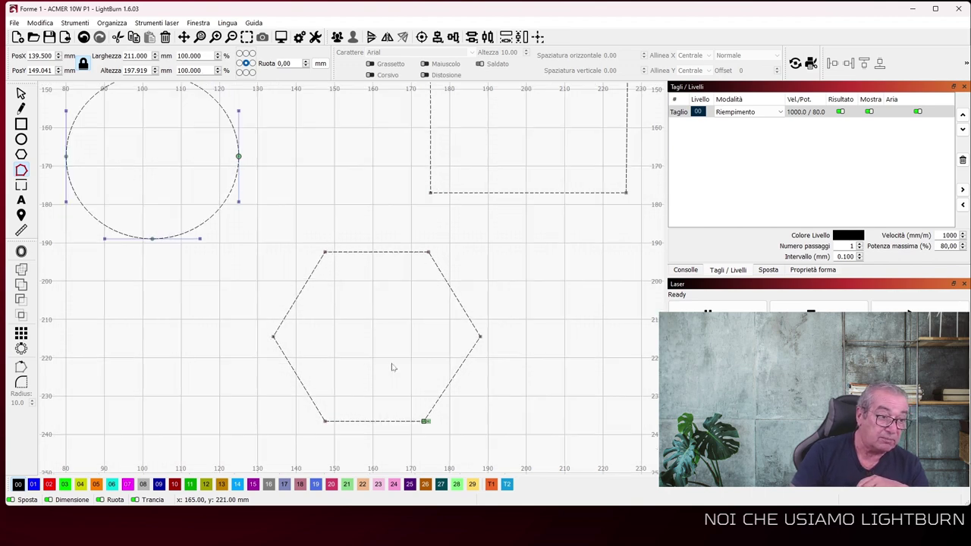
{"action": "left_click_drag", "start_coordinate": [392, 367], "coordinate": [568, 321]}
{"action": "scroll", "coordinate": [234, 273], "scroll_direction": "up", "scroll_amount": 4}
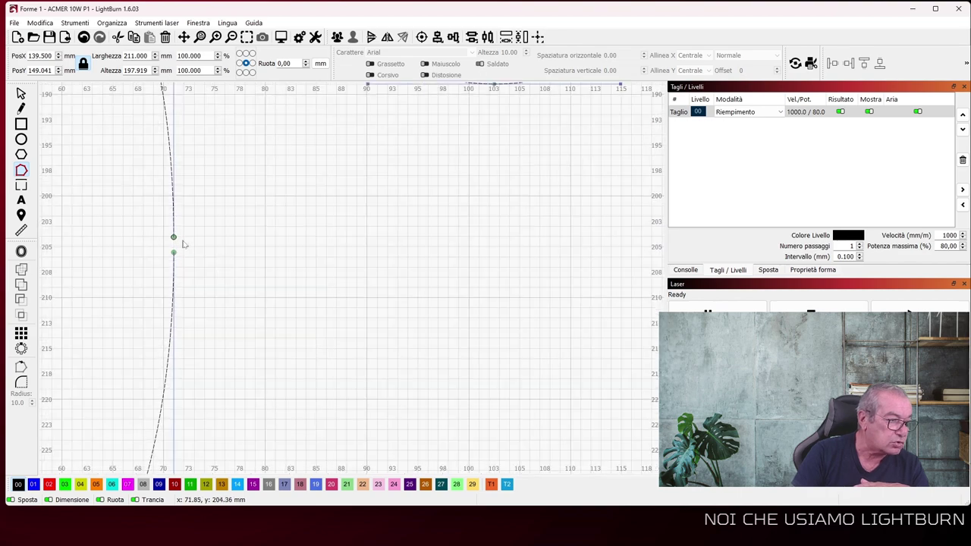
{"action": "scroll", "coordinate": [140, 223], "scroll_direction": "down", "scroll_amount": 3}
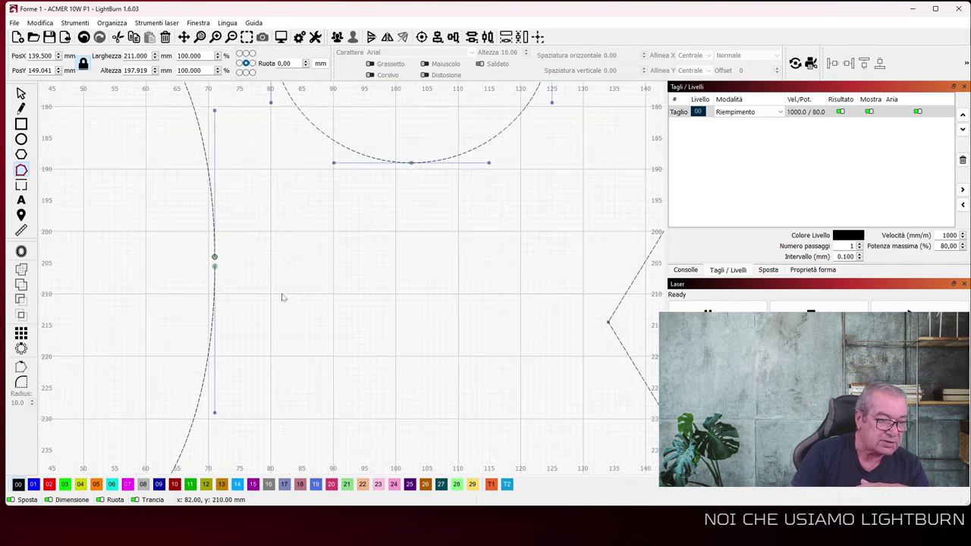
{"action": "left_click_drag", "start_coordinate": [282, 296], "coordinate": [234, 327]}
{"action": "scroll", "coordinate": [218, 325], "scroll_direction": "up", "scroll_amount": 1}
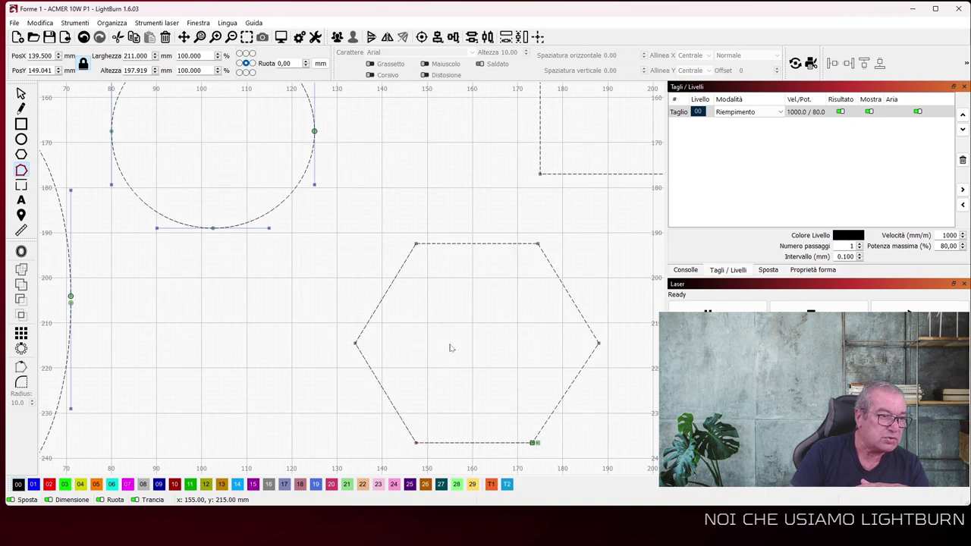
{"action": "scroll", "coordinate": [449, 345], "scroll_direction": "down", "scroll_amount": 1}
{"action": "left_click_drag", "start_coordinate": [448, 342], "coordinate": [327, 455]}
{"action": "scroll", "coordinate": [328, 455], "scroll_direction": "down", "scroll_amount": 1}
{"action": "scroll", "coordinate": [372, 405], "scroll_direction": "down", "scroll_amount": 1}
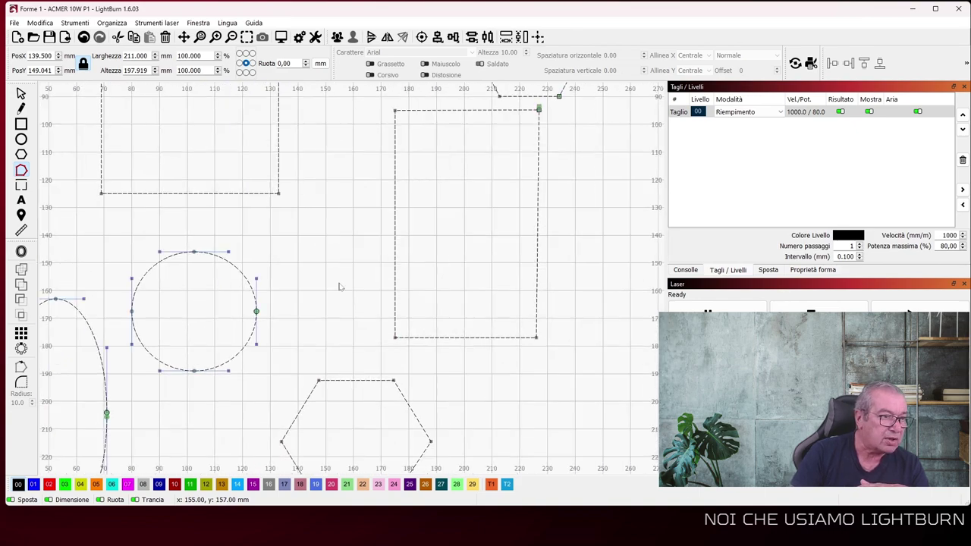
Step: Snap the tall rectangle's loose end node onto its upper corner node to close the path
{"action": "left_click_drag", "start_coordinate": [537, 102], "coordinate": [434, 280]}
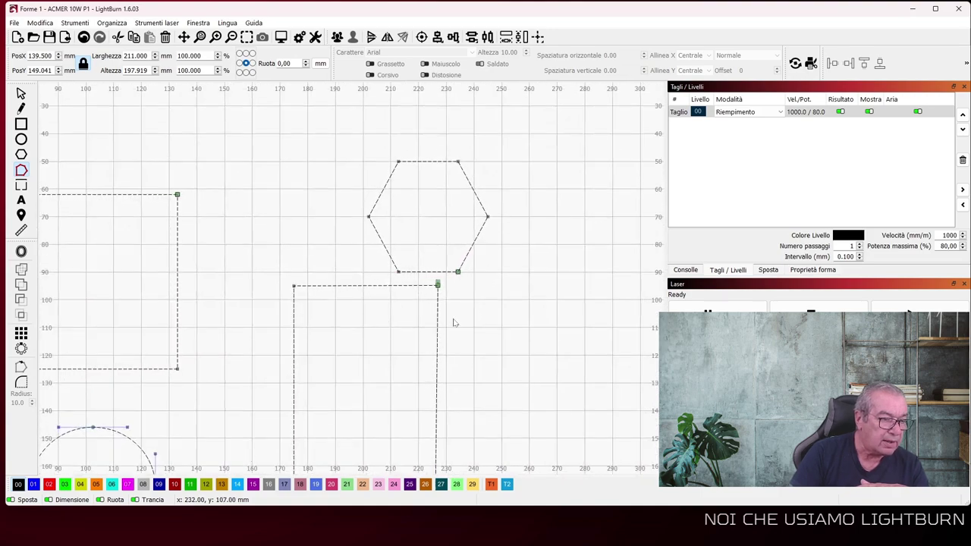
{"action": "scroll", "coordinate": [450, 321], "scroll_direction": "up", "scroll_amount": 5}
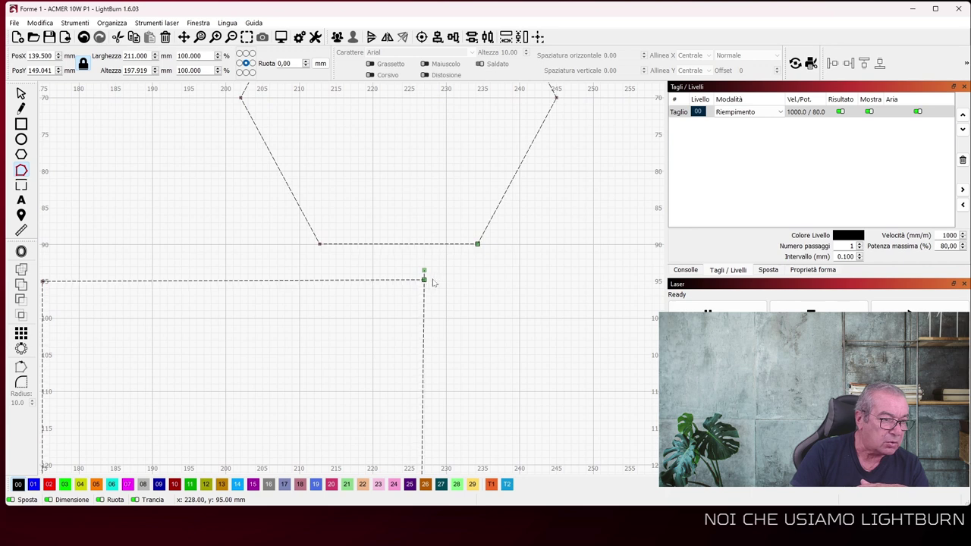
{"action": "mouse_move", "coordinate": [615, 544]}
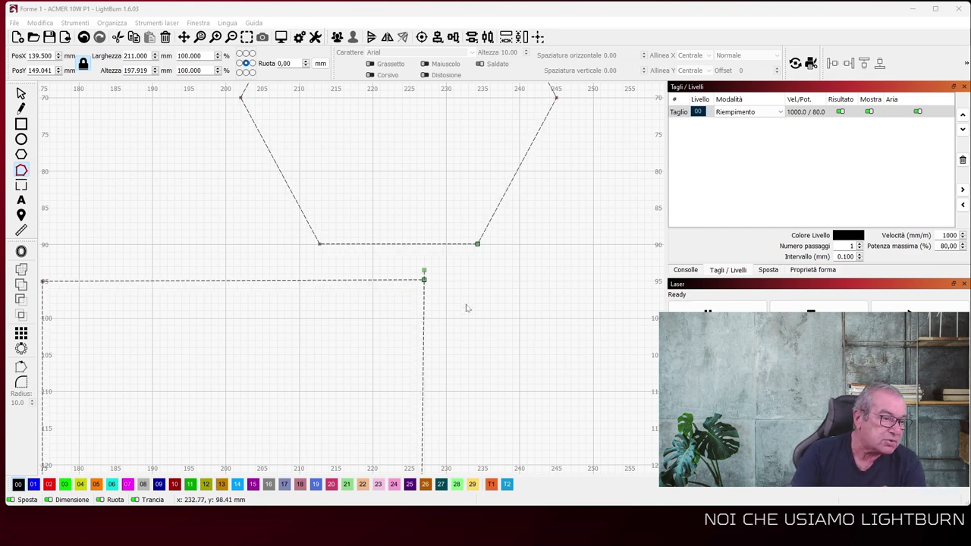
{"action": "scroll", "coordinate": [459, 302], "scroll_direction": "up", "scroll_amount": 2}
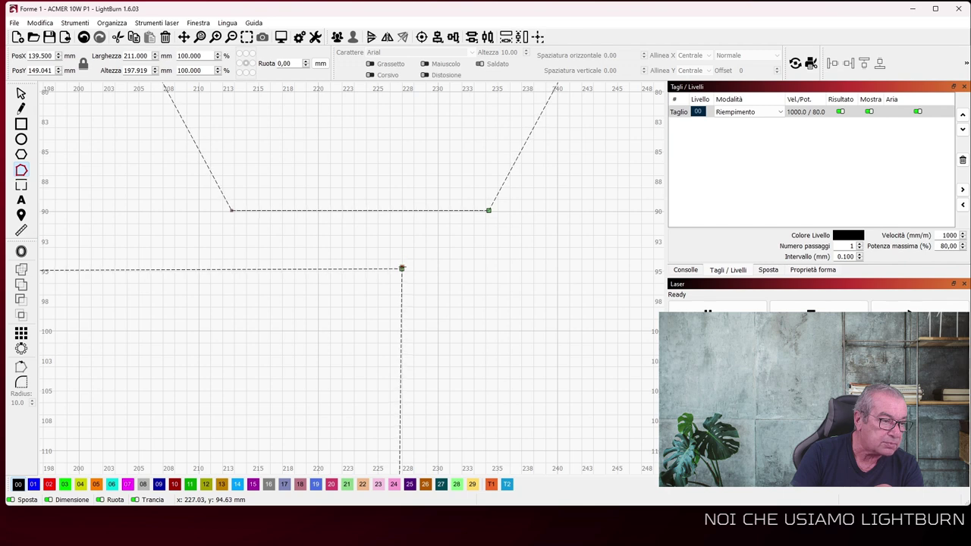
{"action": "left_click", "coordinate": [401, 269]}
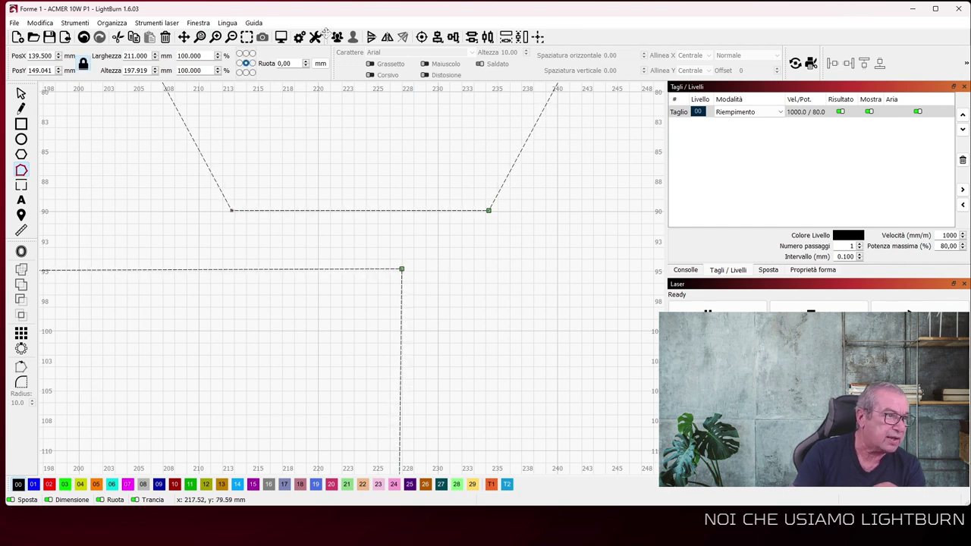
Step: Switch the display from wireframe to filled to check the rectangle, and switch it back to wireframe
{"action": "left_click", "coordinate": [198, 22]}
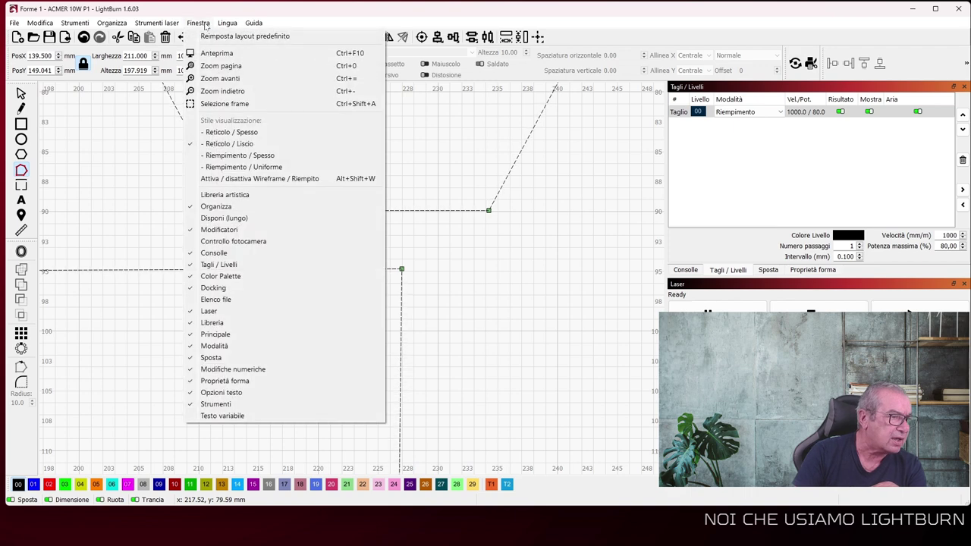
{"action": "left_click", "coordinate": [227, 178]}
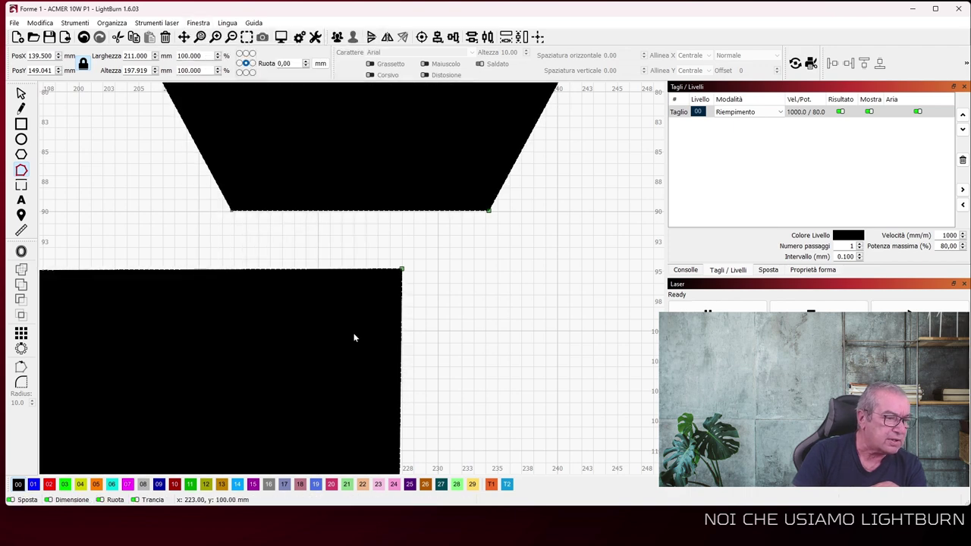
{"action": "left_click", "coordinate": [197, 23]}
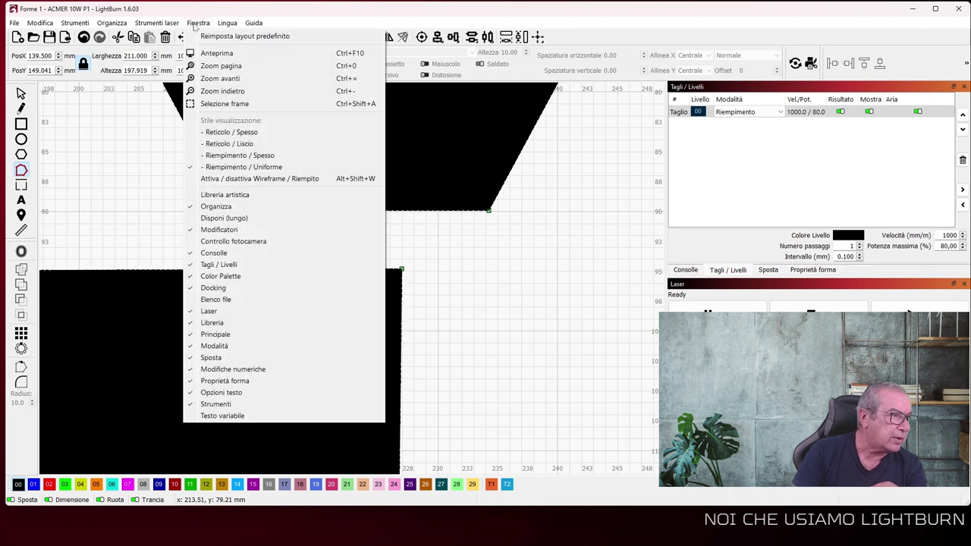
{"action": "left_click", "coordinate": [237, 179]}
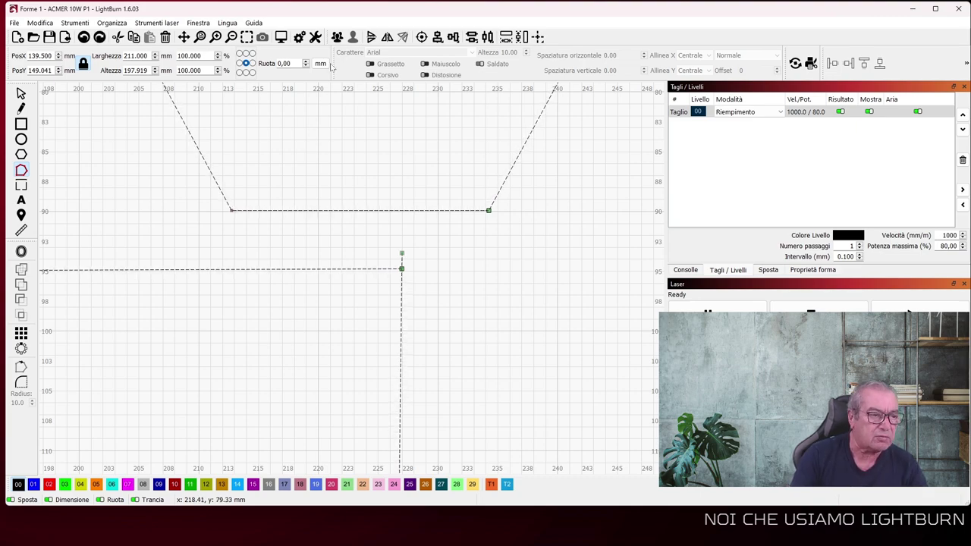
Step: Move the ellipse's upper end node down to about X 71, Y 206 mm, close to its other end node
{"action": "scroll", "coordinate": [448, 220], "scroll_direction": "down", "scroll_amount": 4}
{"action": "scroll", "coordinate": [447, 220], "scroll_direction": "down", "scroll_amount": 4}
{"action": "left_click_drag", "start_coordinate": [223, 260], "coordinate": [467, 97]}
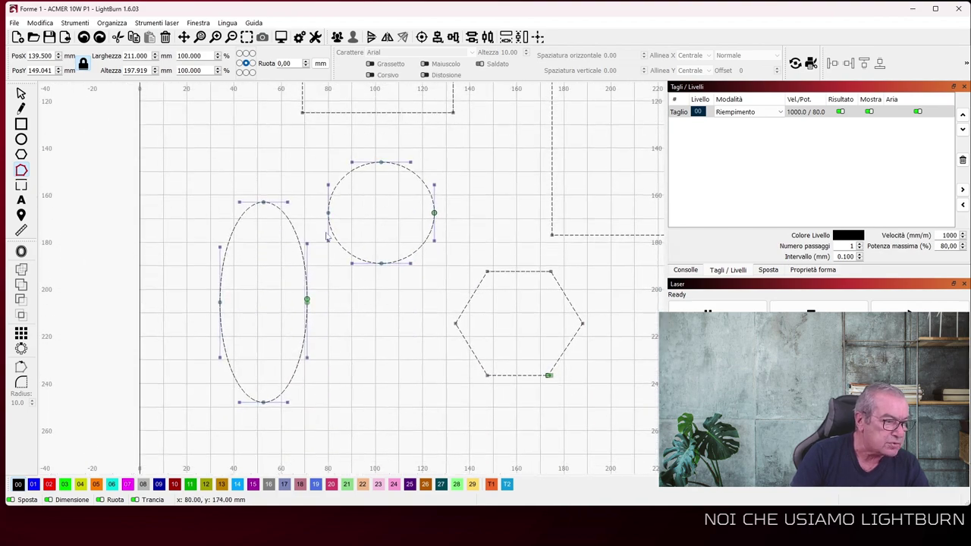
{"action": "scroll", "coordinate": [322, 244], "scroll_direction": "up", "scroll_amount": 5}
{"action": "scroll", "coordinate": [326, 235], "scroll_direction": "down", "scroll_amount": 6}
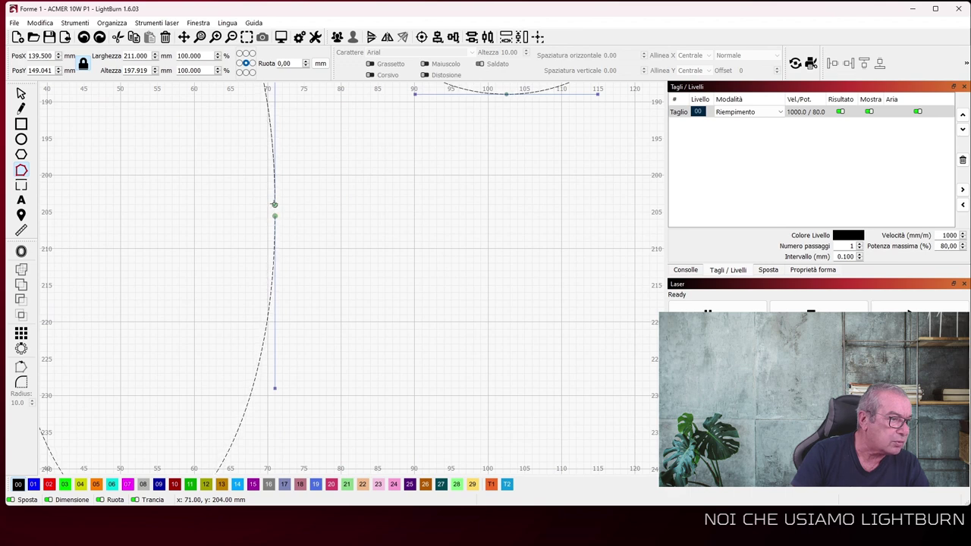
{"action": "left_click_drag", "start_coordinate": [275, 204], "coordinate": [275, 217]}
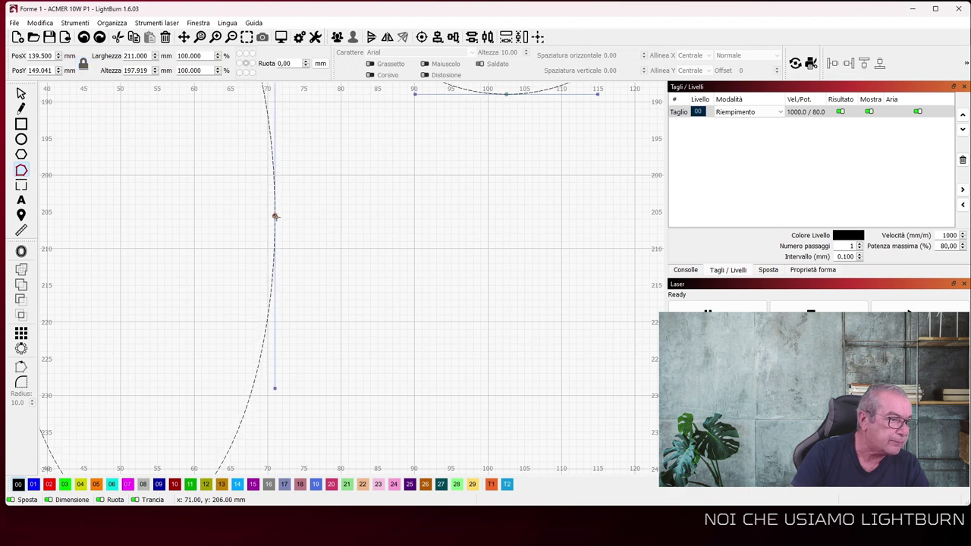
Step: Snap the moved end node of the ellipse onto its other end node to close the path
{"action": "scroll", "coordinate": [285, 222], "scroll_direction": "up", "scroll_amount": 5}
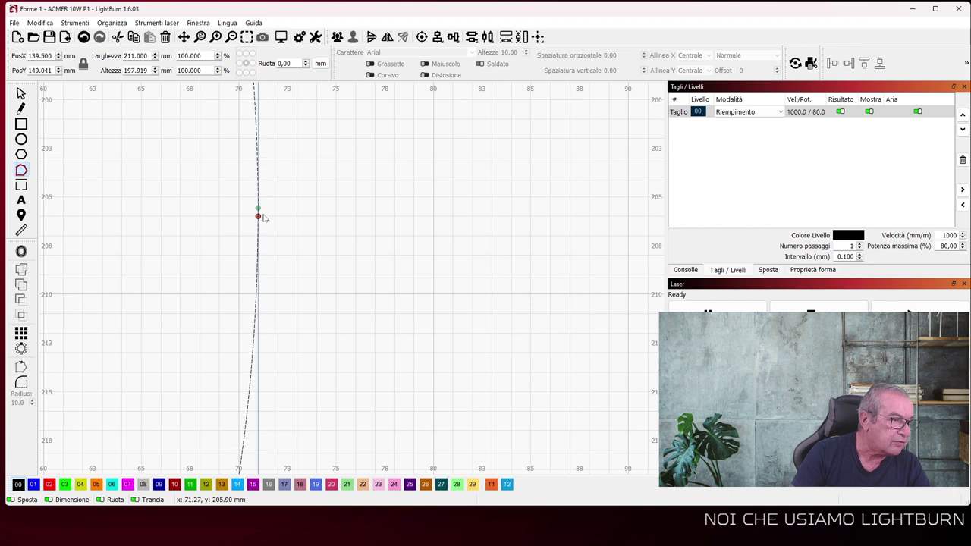
{"action": "left_click_drag", "start_coordinate": [258, 216], "coordinate": [258, 209]}
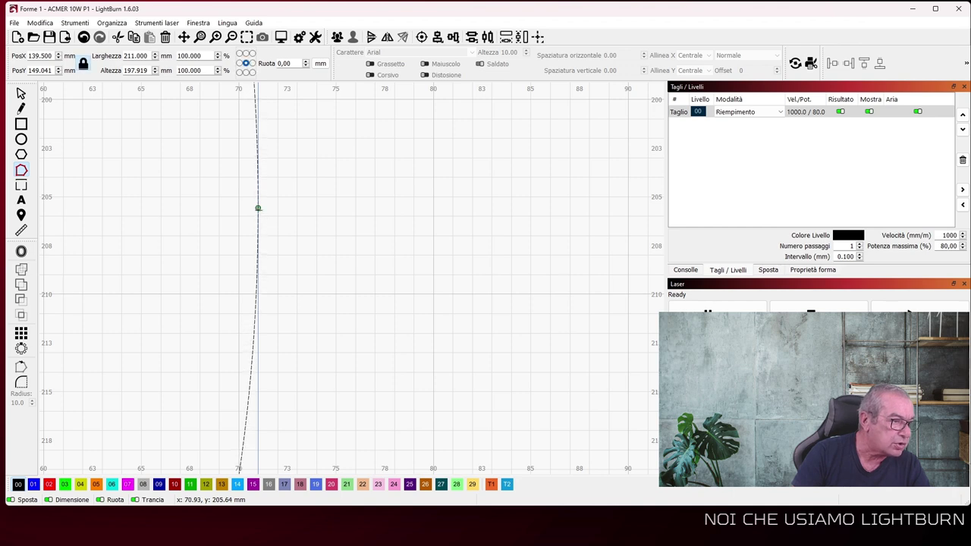
{"action": "scroll", "coordinate": [274, 217], "scroll_direction": "down", "scroll_amount": 3}
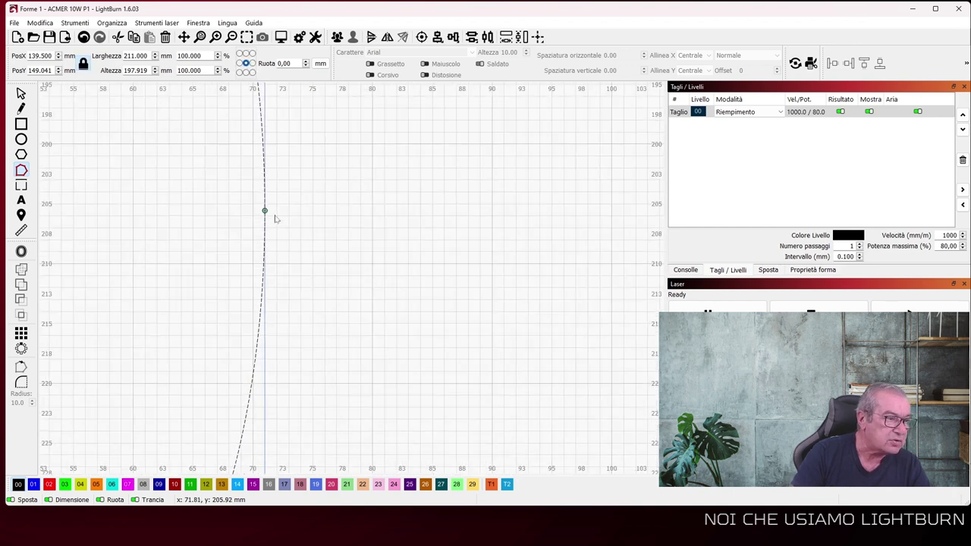
Step: Set the display style to Riempimento / Uniforme to check the ellipse, and undo the last node join
{"action": "left_click", "coordinate": [199, 23]}
{"action": "left_click", "coordinate": [241, 166]}
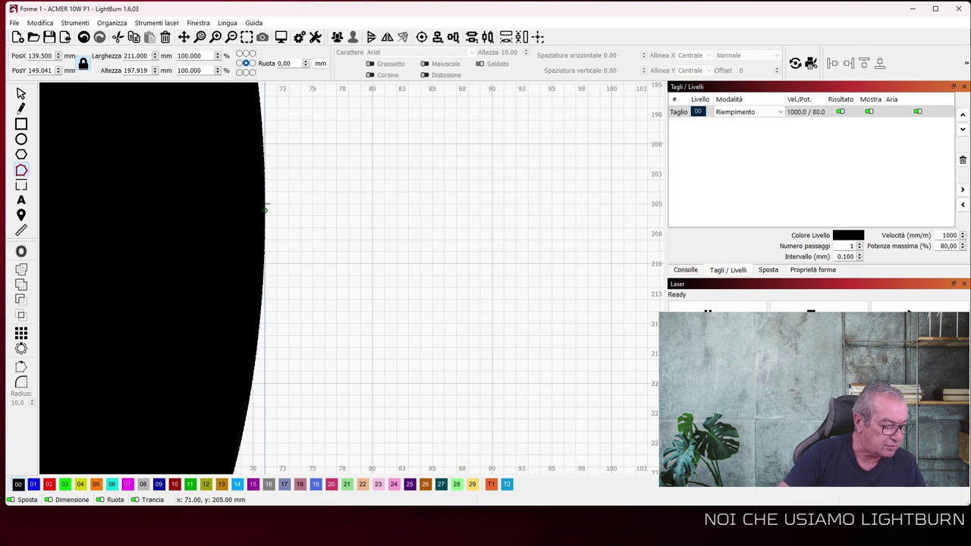
{"action": "key", "text": "ctrl+z"}
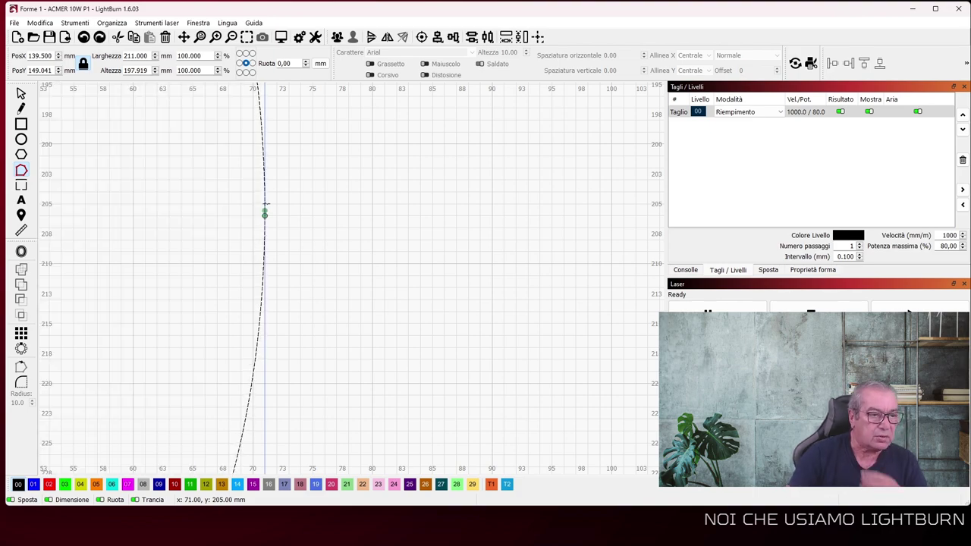
Step: Leave node editing, select only the ellipse, and close its path with Chiudi tracciato
{"action": "scroll", "coordinate": [455, 212], "scroll_direction": "down", "scroll_amount": 8}
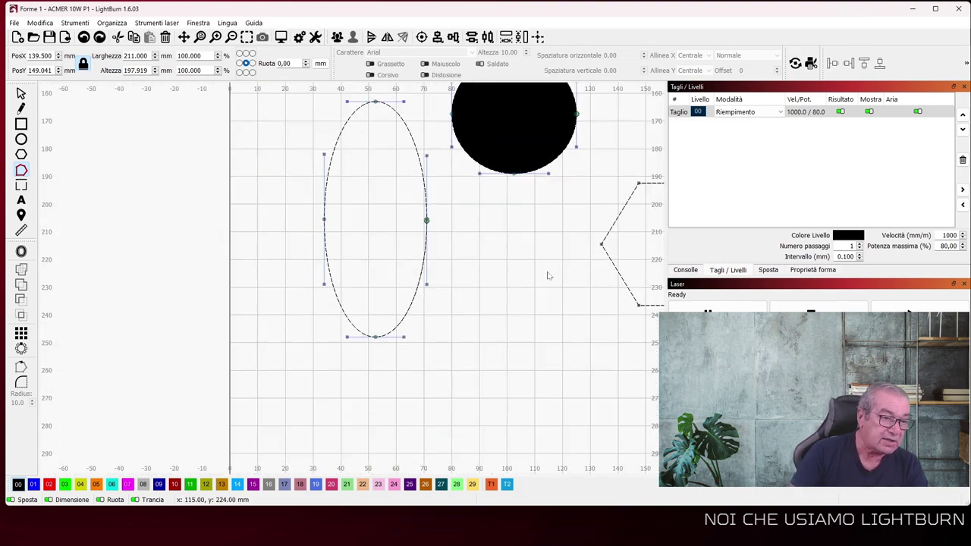
{"action": "scroll", "coordinate": [524, 280], "scroll_direction": "down", "scroll_amount": 1}
{"action": "left_click_drag", "start_coordinate": [524, 280], "coordinate": [363, 368]}
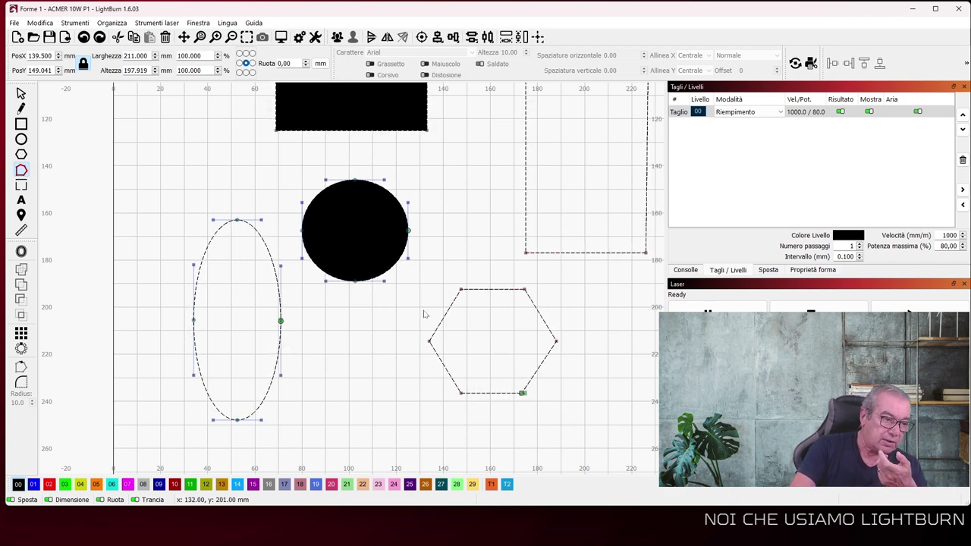
{"action": "left_click", "coordinate": [21, 92]}
{"action": "left_click", "coordinate": [150, 169]}
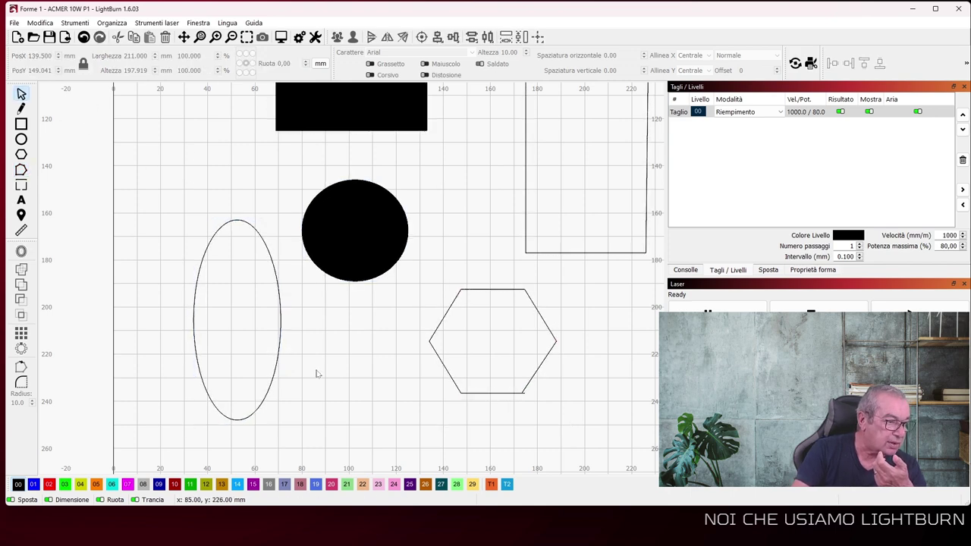
{"action": "left_click_drag", "start_coordinate": [251, 355], "coordinate": [250, 355]}
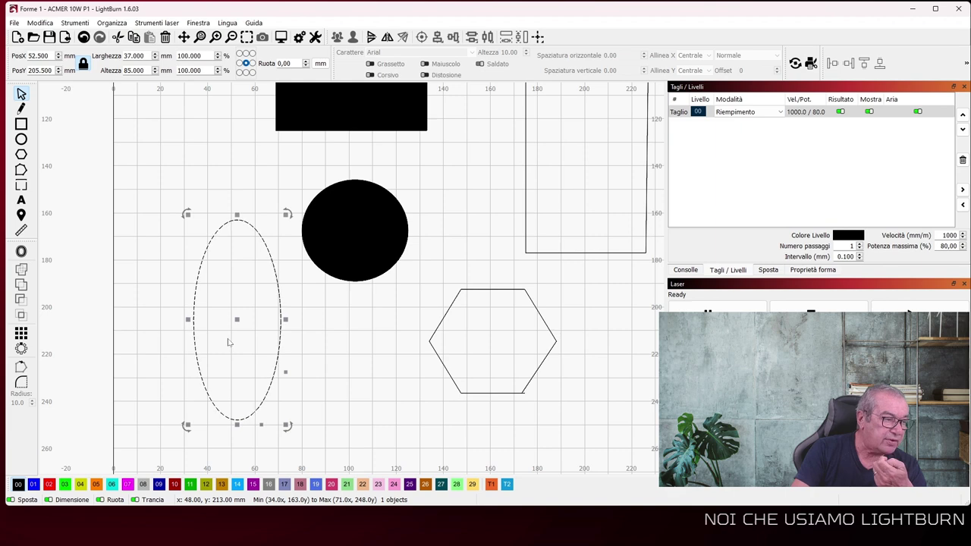
{"action": "left_click", "coordinate": [42, 23]}
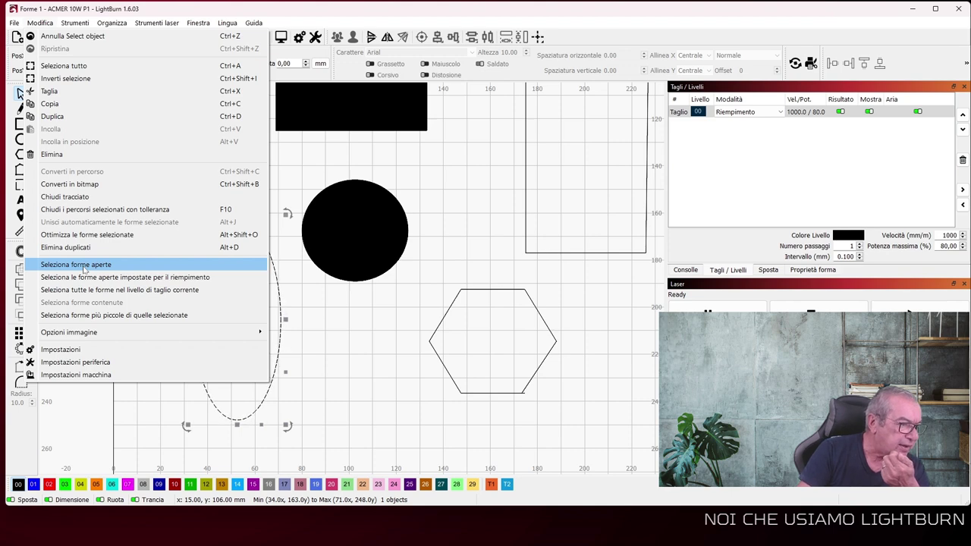
{"action": "left_click", "coordinate": [83, 201]}
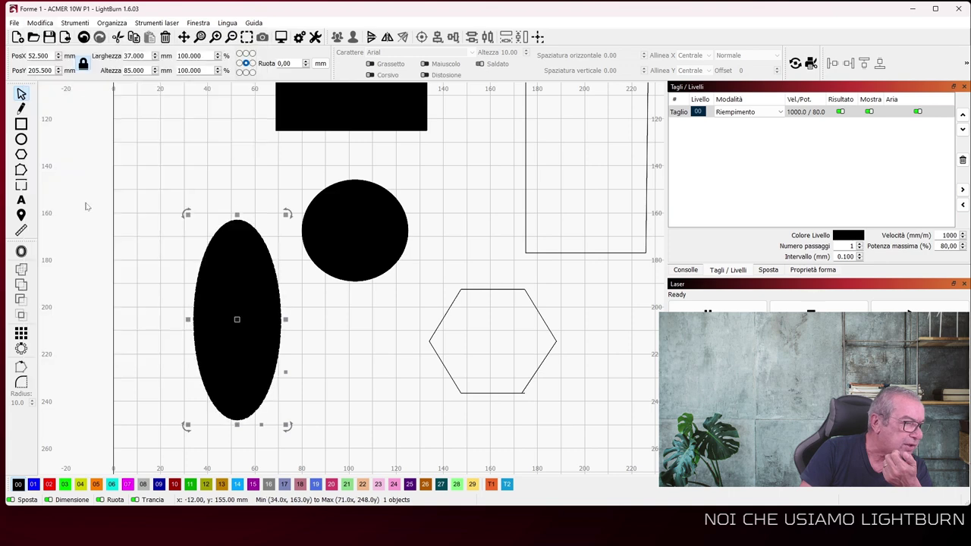
Step: Return the display from filled to wireframe to inspect the ellipse's outline
{"action": "scroll", "coordinate": [218, 307], "scroll_direction": "up", "scroll_amount": 2}
{"action": "scroll", "coordinate": [216, 310], "scroll_direction": "up", "scroll_amount": 1}
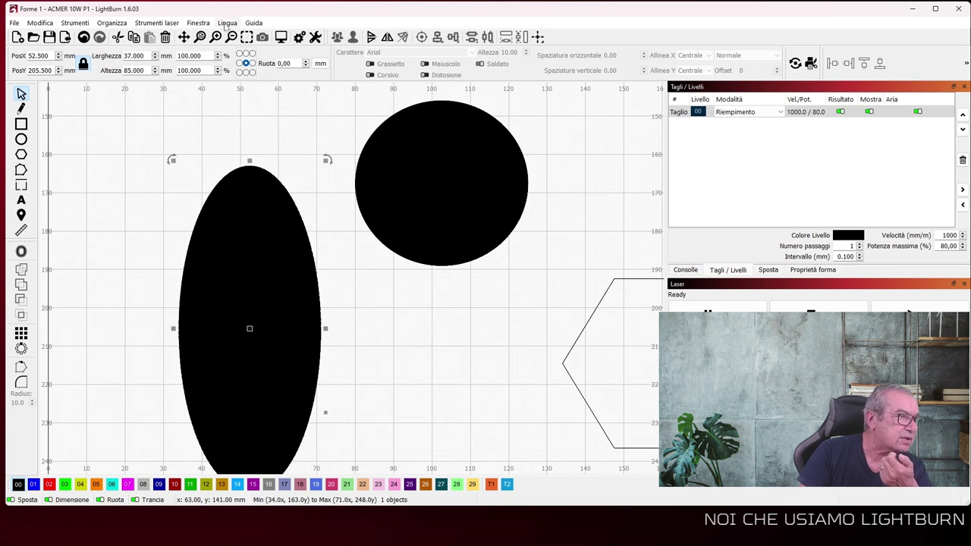
{"action": "left_click", "coordinate": [198, 23]}
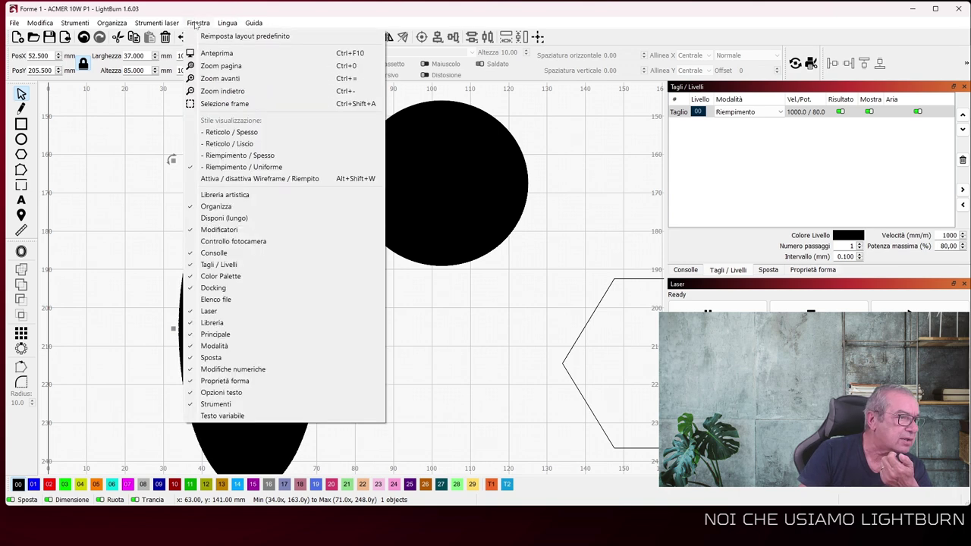
{"action": "left_click", "coordinate": [241, 179]}
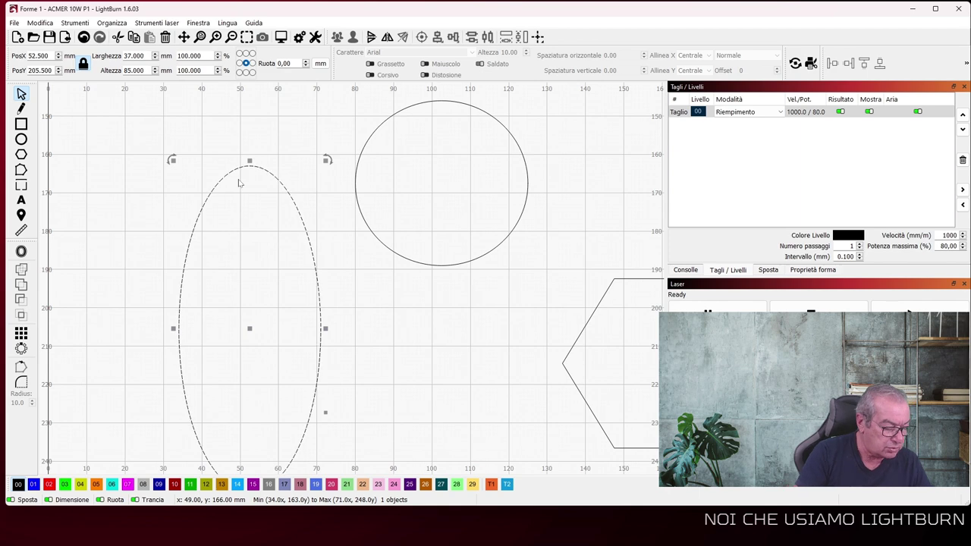
Step: Undo the ellipse's path closing and deselect all shapes
{"action": "key", "text": "Escape"}
{"action": "key", "text": "ctrl+a"}
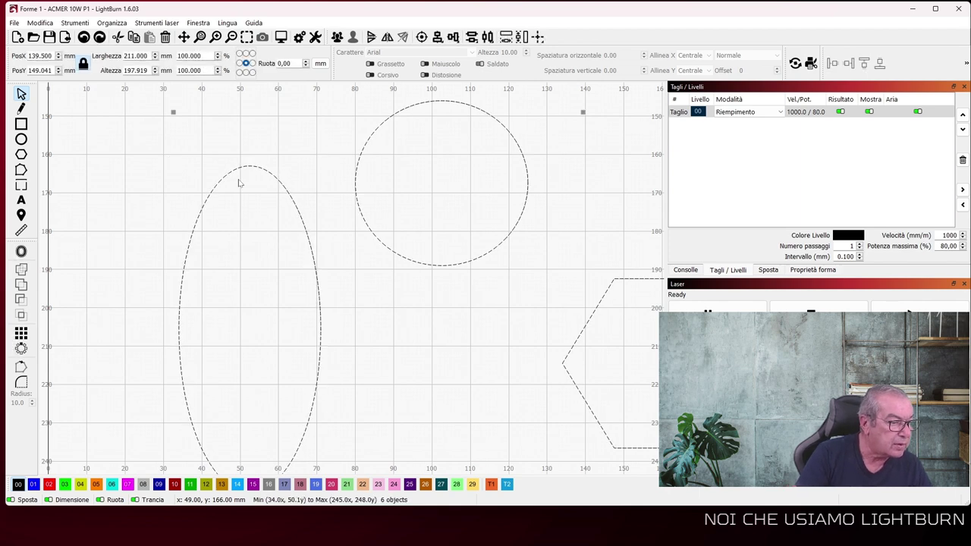
{"action": "key", "text": "Escape"}
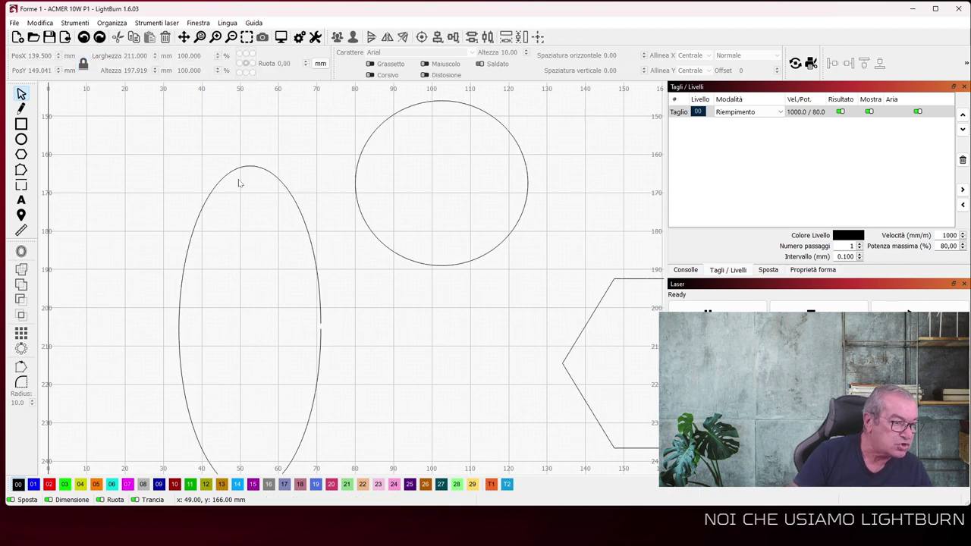
Step: Edit the ellipse's nodes and widen its gap by moving the upper end node up to X 71, Y 197 mm
{"action": "left_click", "coordinate": [322, 320]}
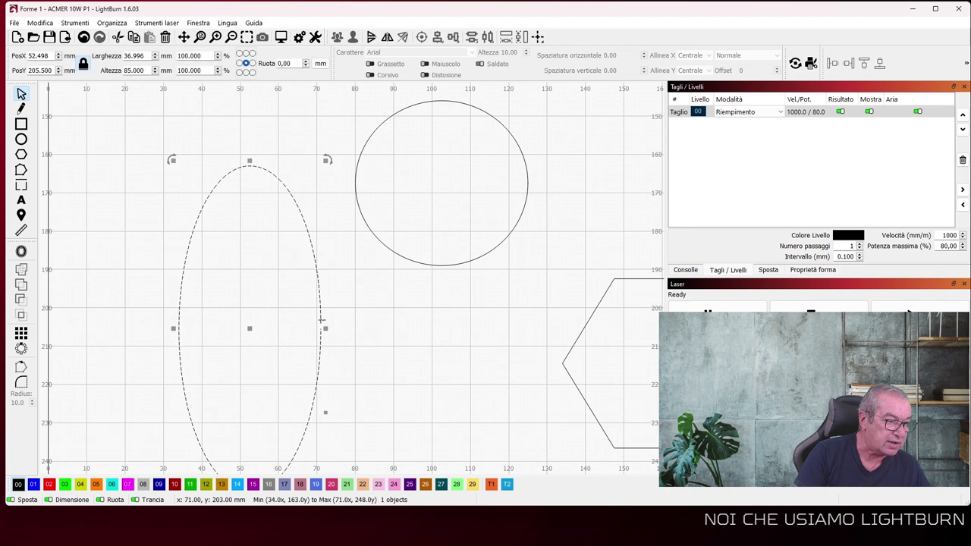
{"action": "left_click", "coordinate": [21, 170]}
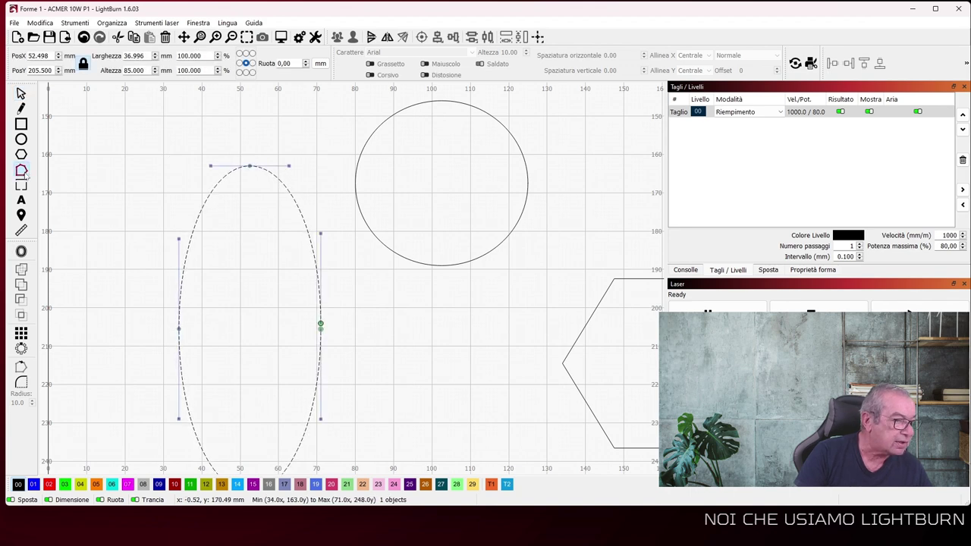
{"action": "left_click", "coordinate": [320, 321]}
{"action": "left_click_drag", "start_coordinate": [317, 304], "coordinate": [320, 298]}
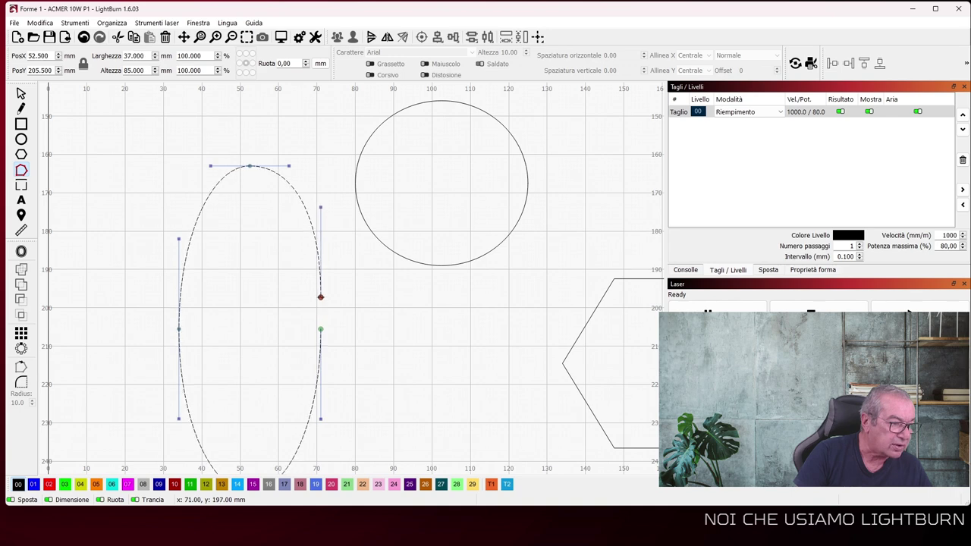
Step: Start Chiudi i percorsi selezionati con tolleranza on the selected ellipse and set Soglia distanza to 7.840 mm
{"action": "scroll", "coordinate": [374, 318], "scroll_direction": "down", "scroll_amount": 3}
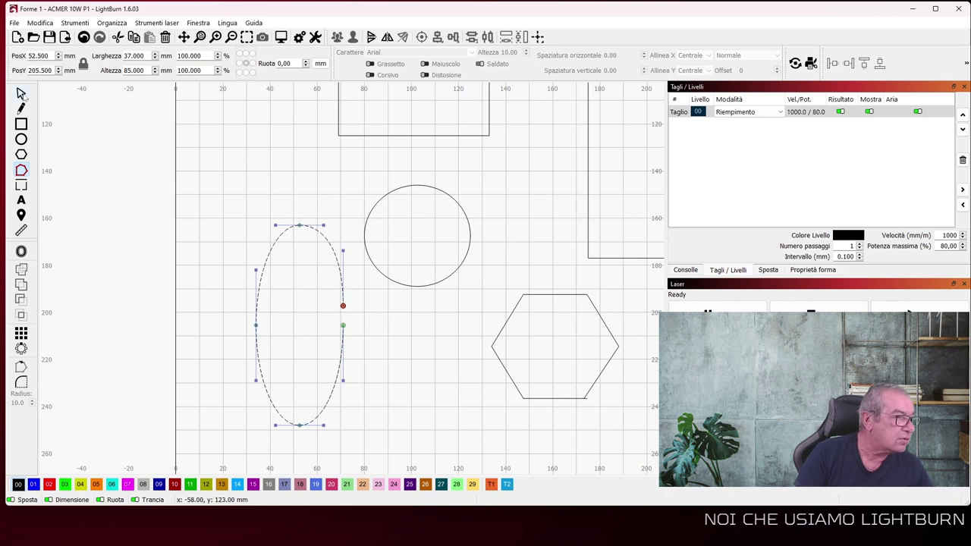
{"action": "left_click", "coordinate": [21, 93]}
{"action": "left_click", "coordinate": [40, 22]}
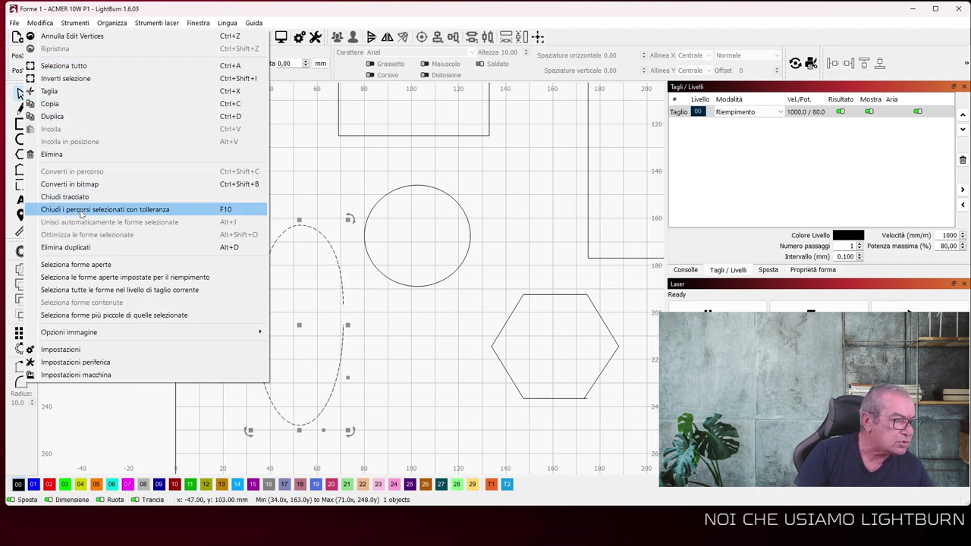
{"action": "left_click", "coordinate": [81, 213]}
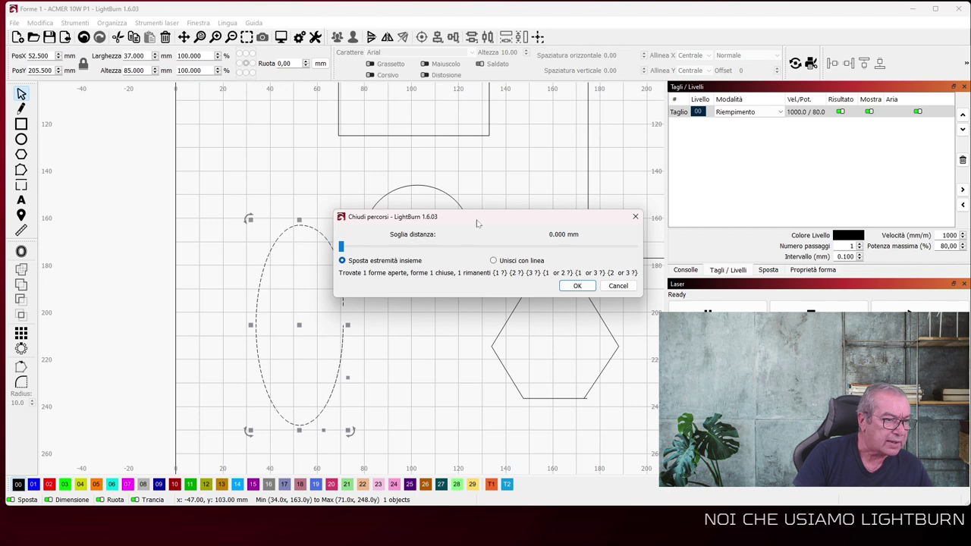
{"action": "left_click_drag", "start_coordinate": [477, 224], "coordinate": [551, 209]}
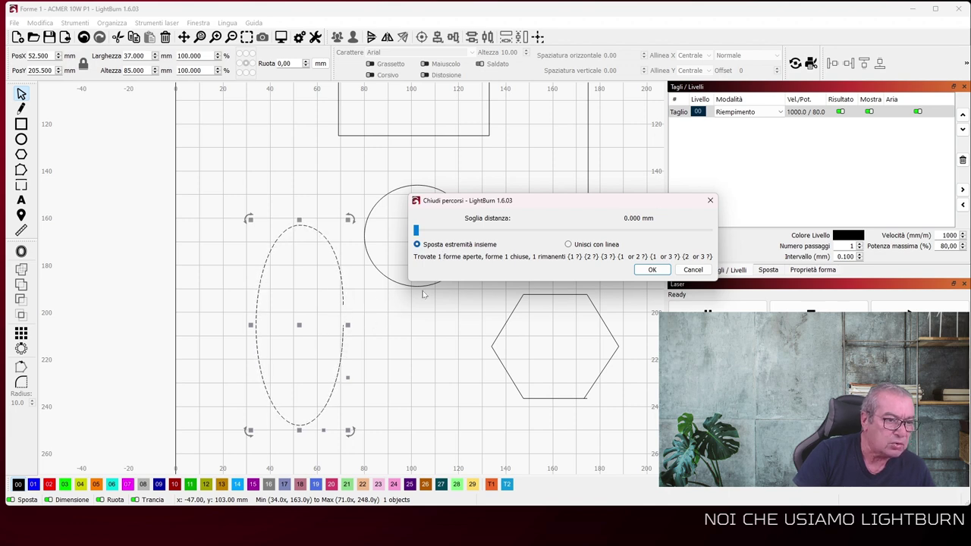
{"action": "left_click_drag", "start_coordinate": [416, 230], "coordinate": [500, 237]}
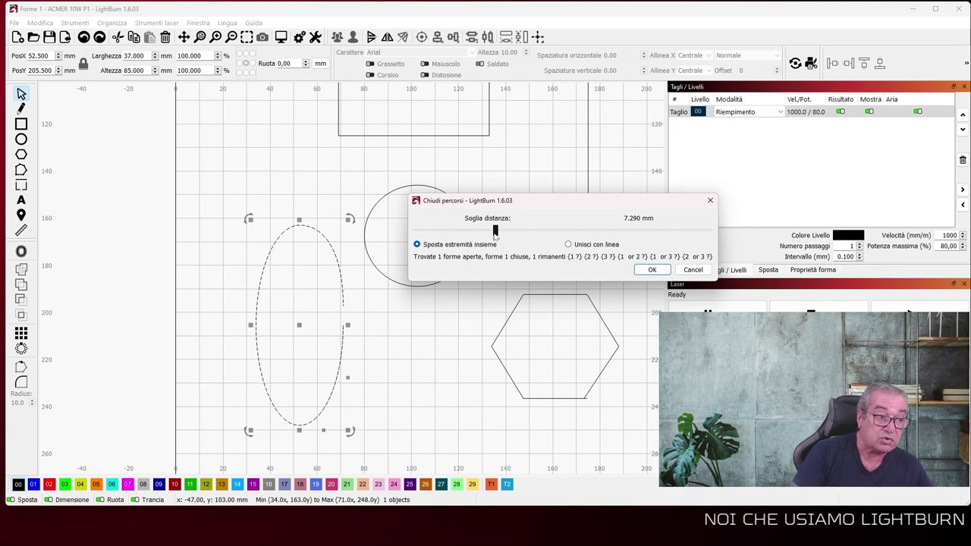
{"action": "left_click_drag", "start_coordinate": [494, 234], "coordinate": [497, 235]}
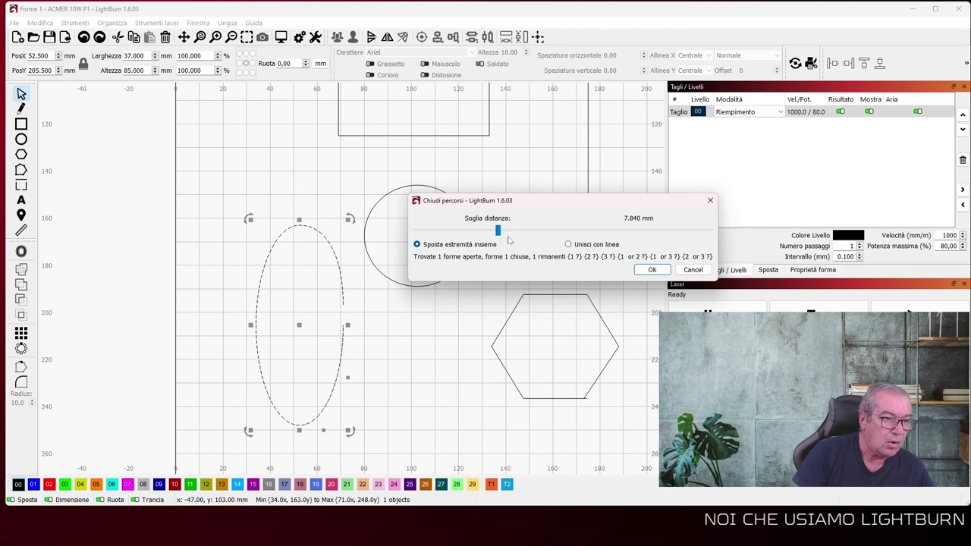
Step: Choose Unisci con linea, lower the distance threshold slightly, and try to close the ellipse with these settings
{"action": "left_click", "coordinate": [567, 245]}
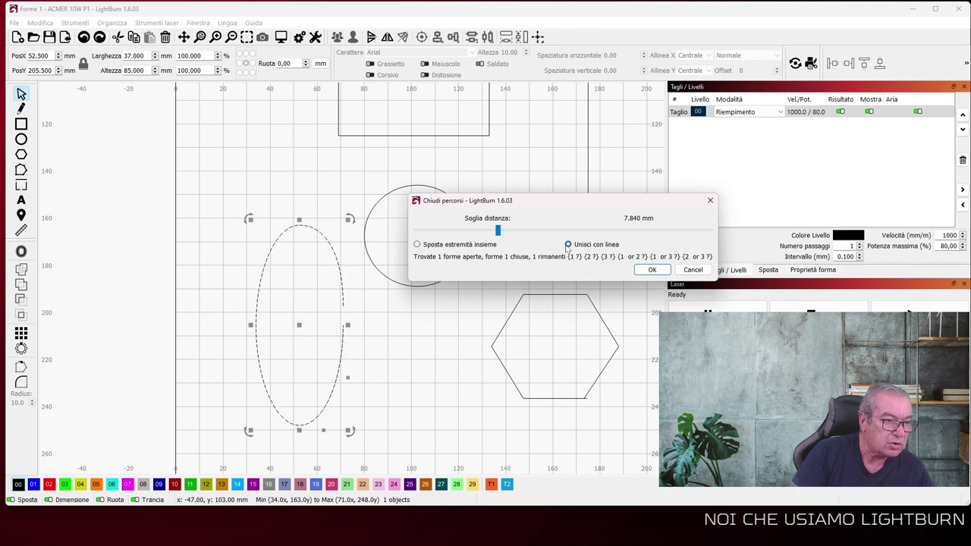
{"action": "mouse_move", "coordinate": [498, 231]}
{"action": "left_mouse_down"}
{"action": "mouse_move", "coordinate": [488, 235]}
{"action": "mouse_move", "coordinate": [505, 236]}
{"action": "mouse_move", "coordinate": [488, 236]}
{"action": "left_mouse_up"}
{"action": "left_click", "coordinate": [650, 270]}
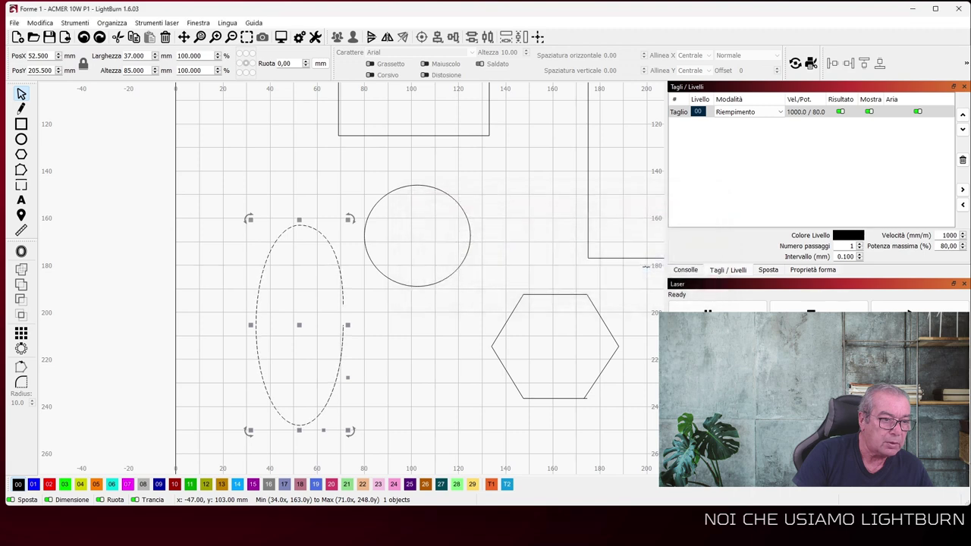
Step: Undo the node move that widened the ellipse's gap, and deselect the ellipse
{"action": "left_click", "coordinate": [464, 312]}
{"action": "key", "text": "ctrl+z"}
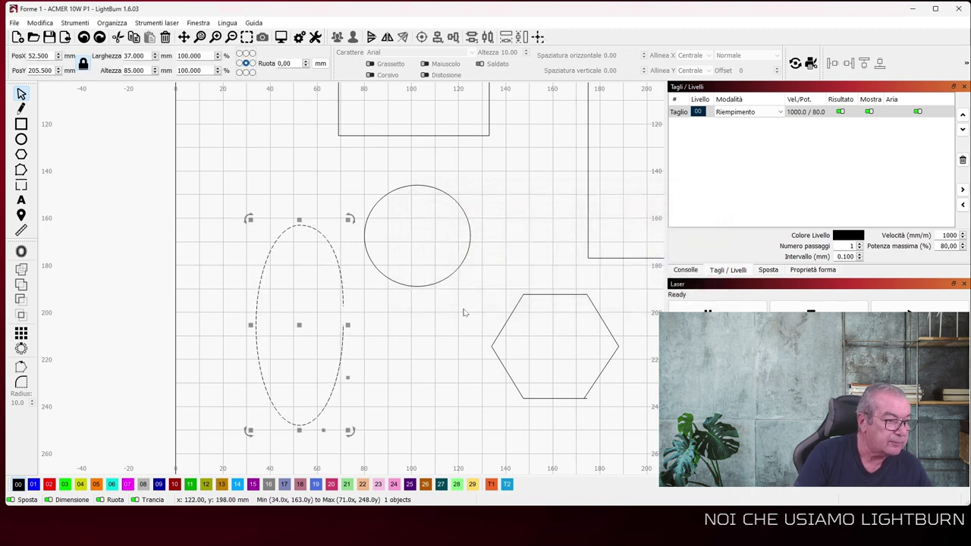
{"action": "key", "text": "ctrl+z"}
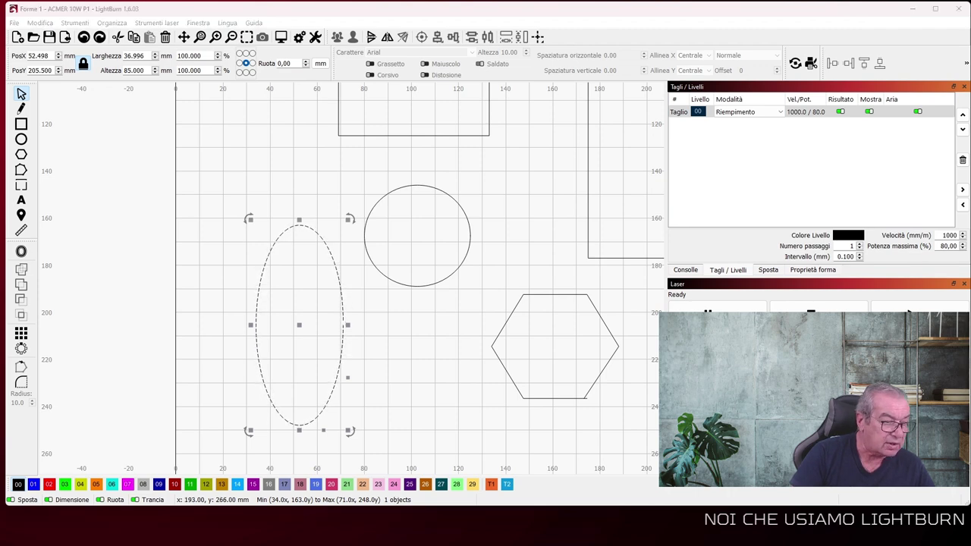
{"action": "key", "text": "Escape"}
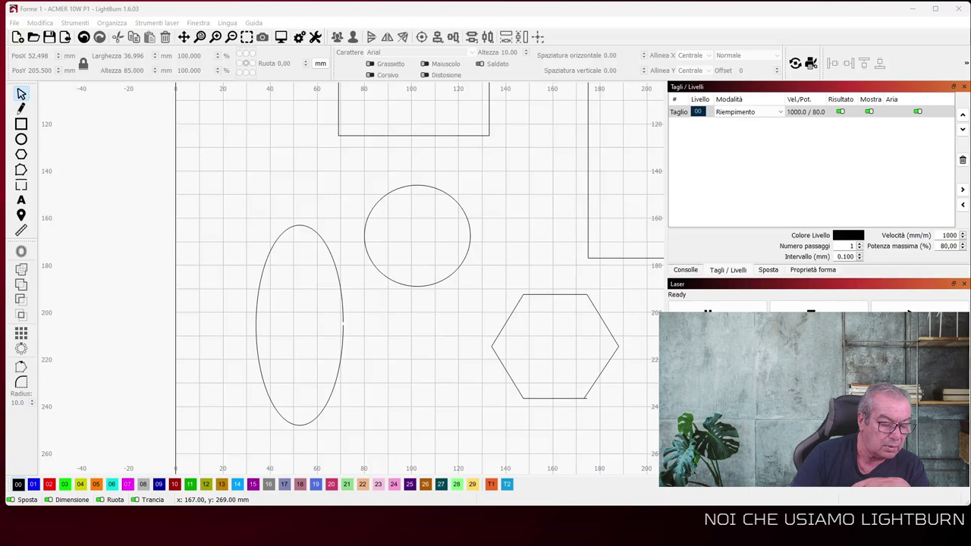
{"action": "left_click", "coordinate": [354, 366]}
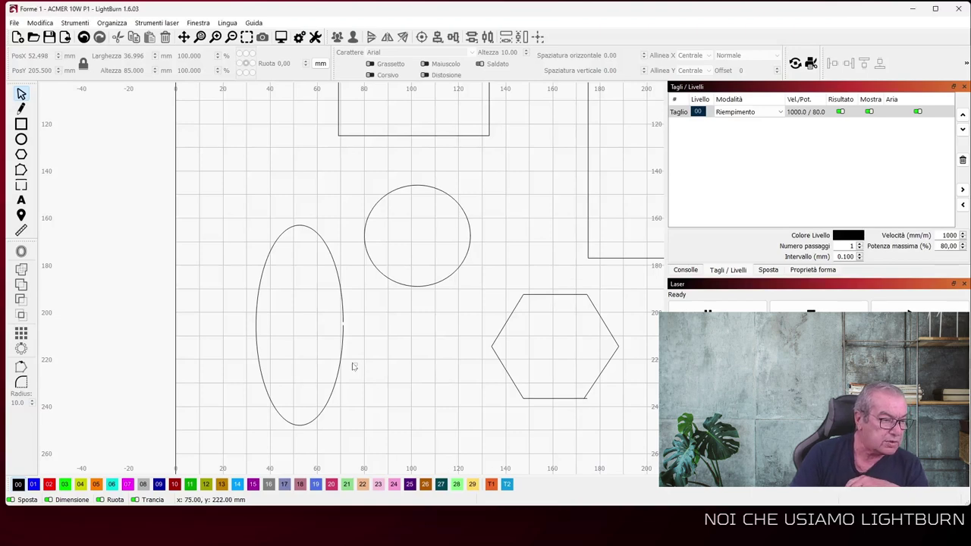
Step: Select the ellipse and try to close its path with Chiudi tracciato
{"action": "left_click", "coordinate": [327, 343]}
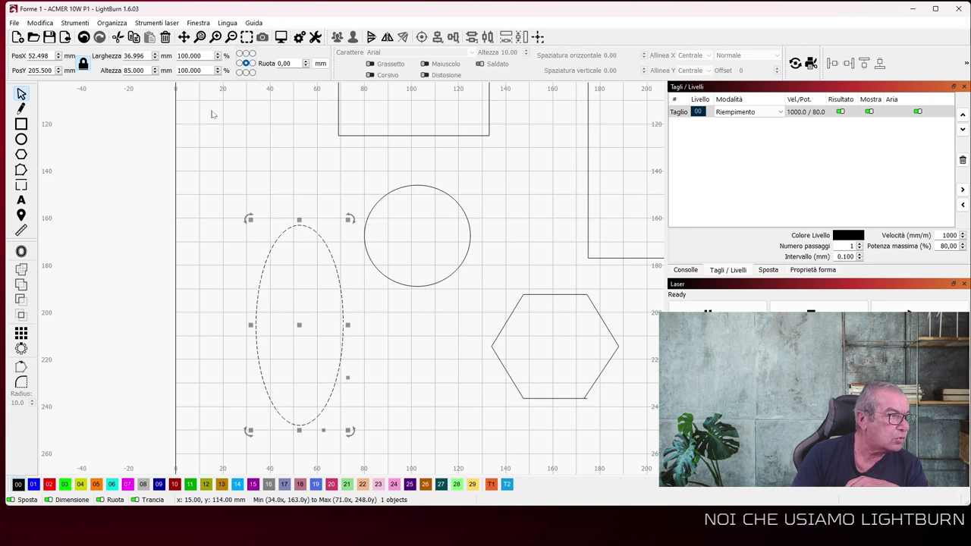
{"action": "left_click", "coordinate": [41, 23]}
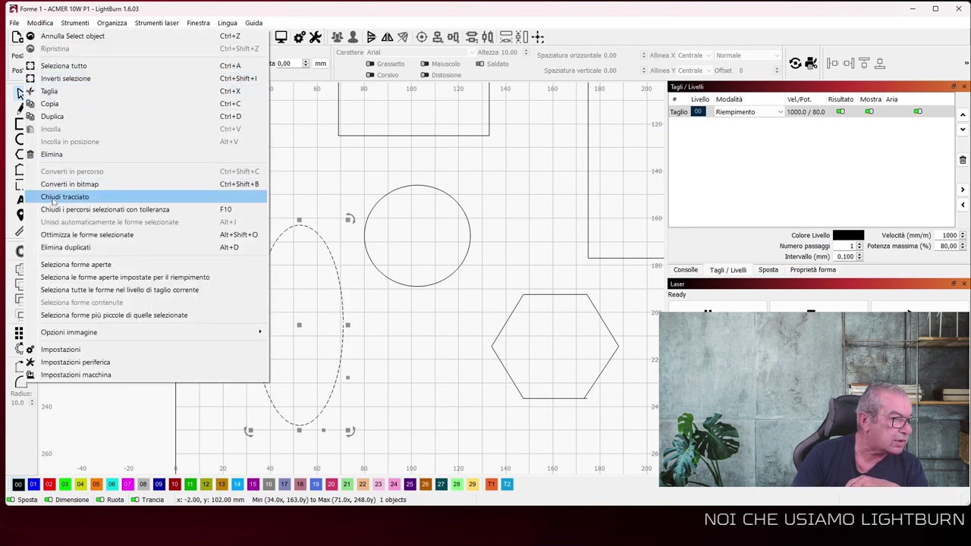
{"action": "left_click", "coordinate": [53, 199]}
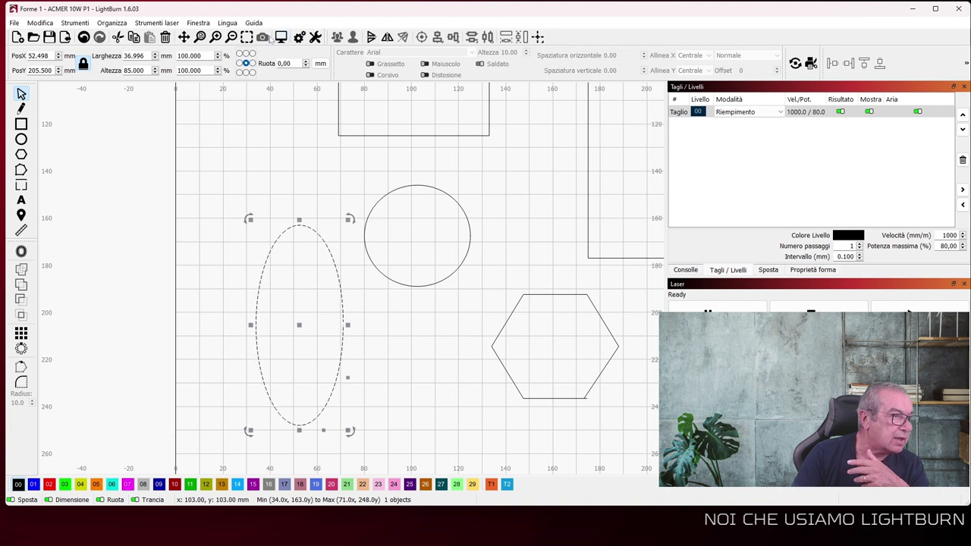
Step: Toggle the display from wireframe to filled to check whether the ellipse is closed
{"action": "left_click", "coordinate": [199, 24]}
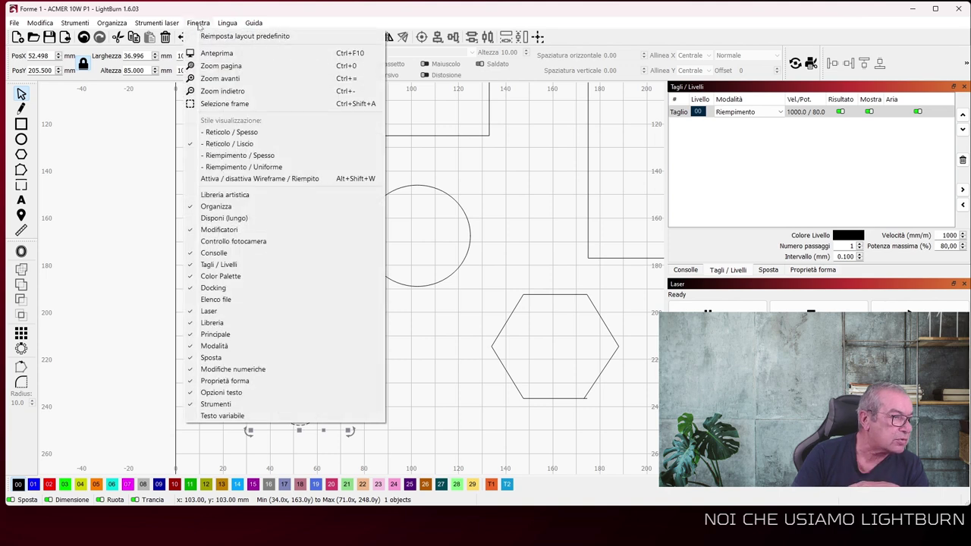
{"action": "left_click", "coordinate": [227, 179]}
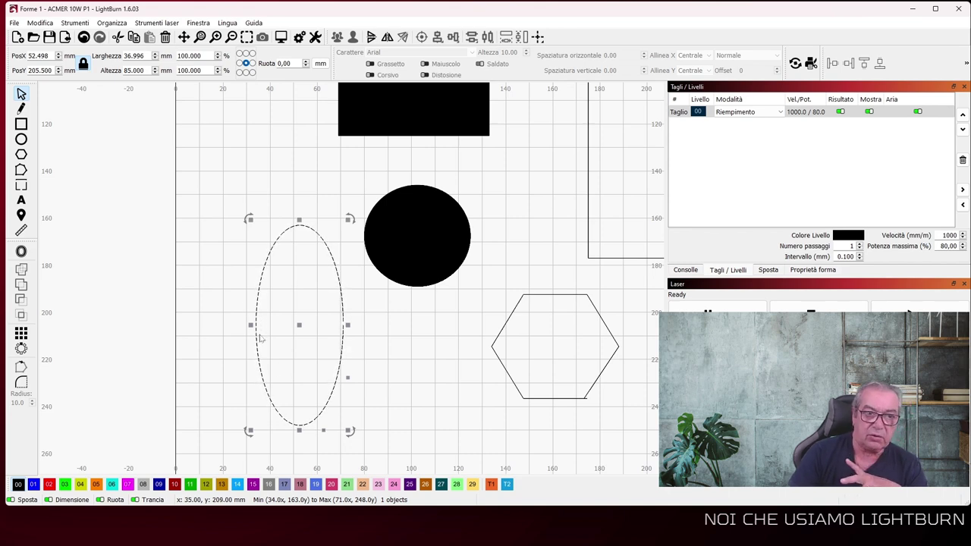
Step: Edit the ellipse's nodes and move the lower end node up at X 71 mm until it almost touches the other end node
{"action": "scroll", "coordinate": [377, 336], "scroll_direction": "up", "scroll_amount": 5}
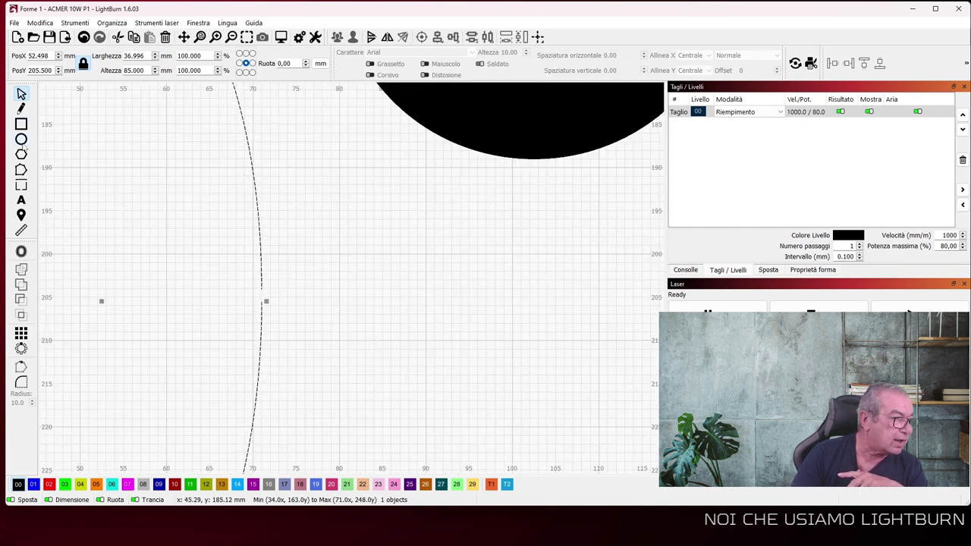
{"action": "left_click", "coordinate": [21, 169]}
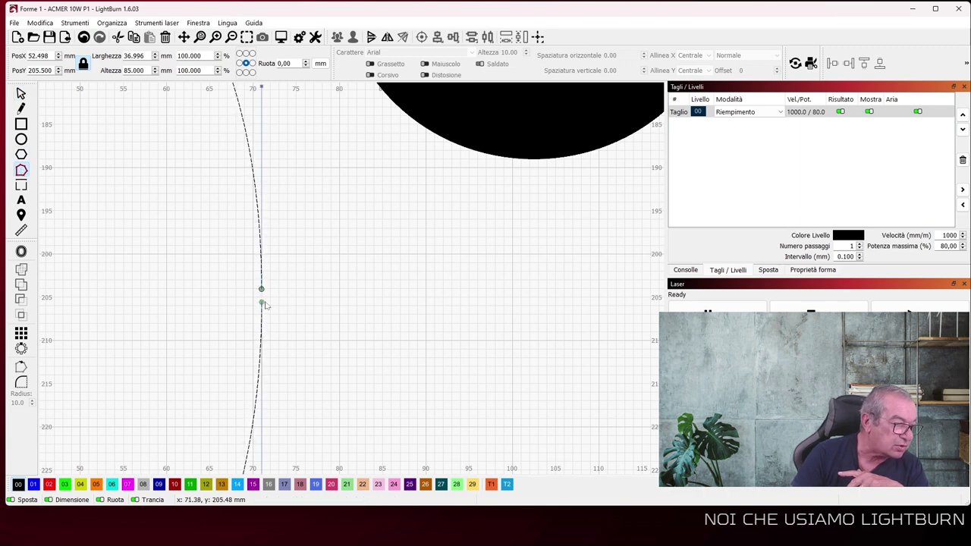
{"action": "left_click_drag", "start_coordinate": [262, 303], "coordinate": [260, 300]}
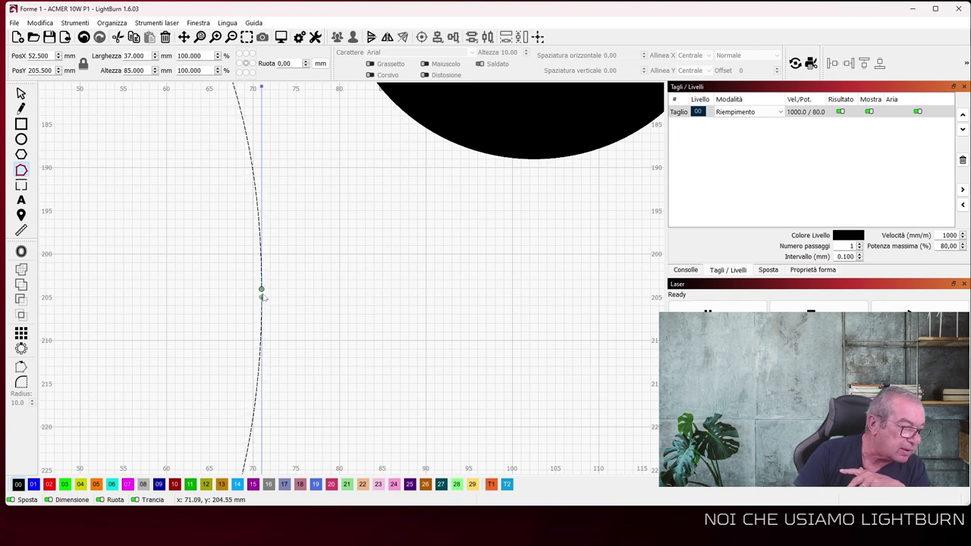
{"action": "left_click_drag", "start_coordinate": [260, 295], "coordinate": [261, 290]}
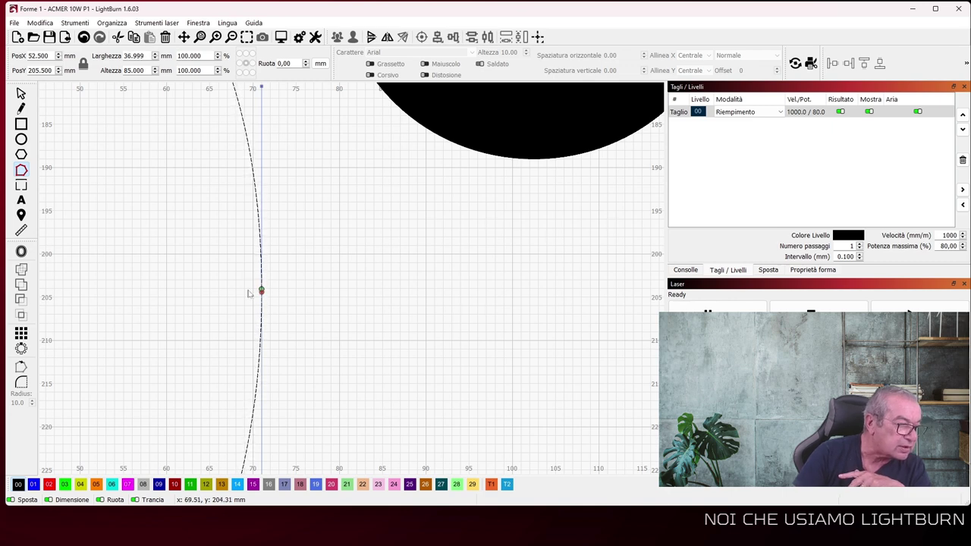
Step: Close the ellipse with Chiudi tracciato, inspect its fill, and undo the closing
{"action": "left_click", "coordinate": [39, 23]}
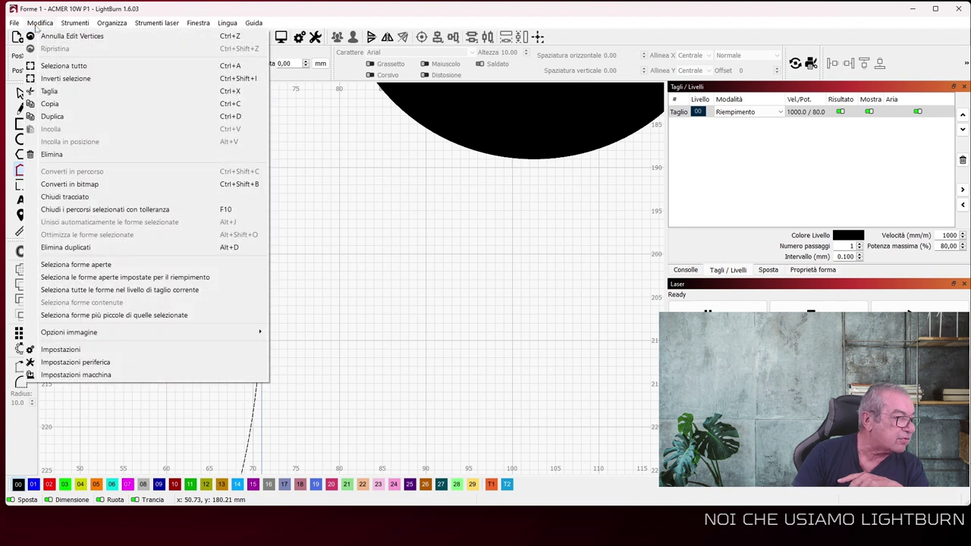
{"action": "left_click", "coordinate": [65, 197]}
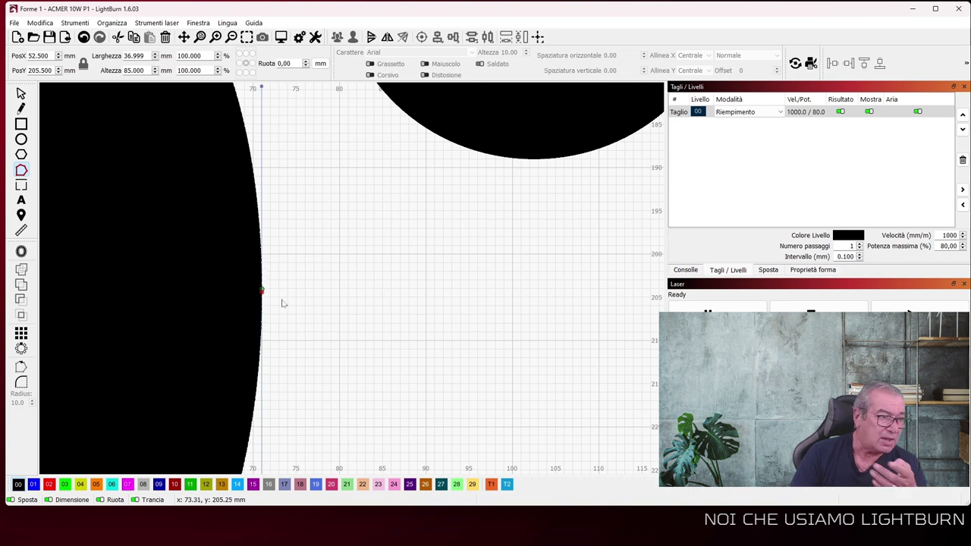
{"action": "scroll", "coordinate": [282, 304], "scroll_direction": "down", "scroll_amount": 3}
{"action": "scroll", "coordinate": [283, 305], "scroll_direction": "down", "scroll_amount": 1}
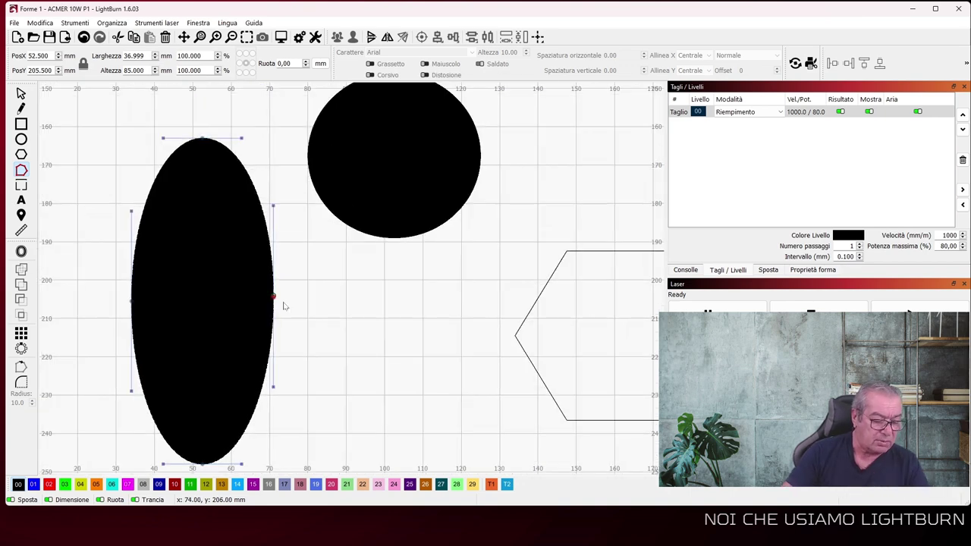
{"action": "left_click", "coordinate": [284, 306]}
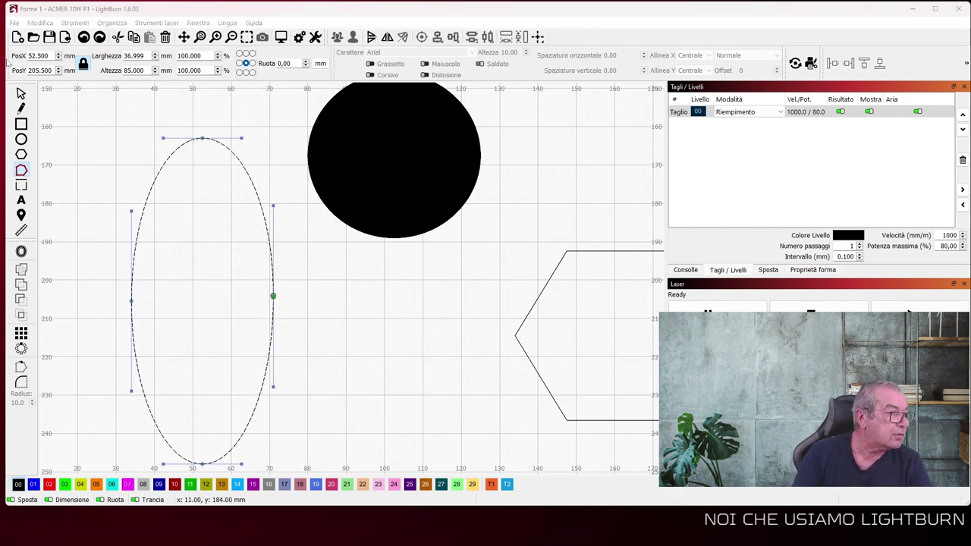
Step: Open the recent project Forme 3.lbrn2 without saving the current project, and bring the whole red hexagon into view
{"action": "left_click", "coordinate": [13, 24]}
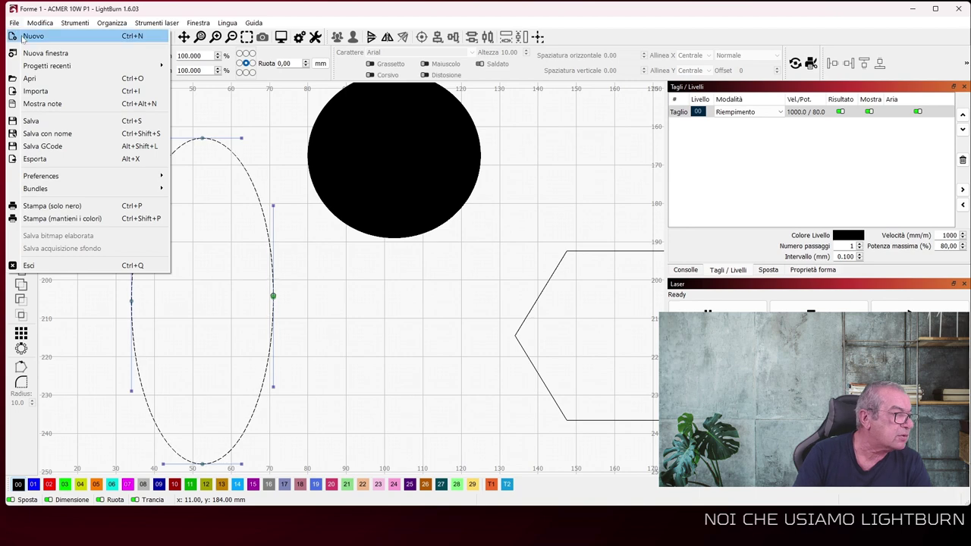
{"action": "mouse_move", "coordinate": [39, 65]}
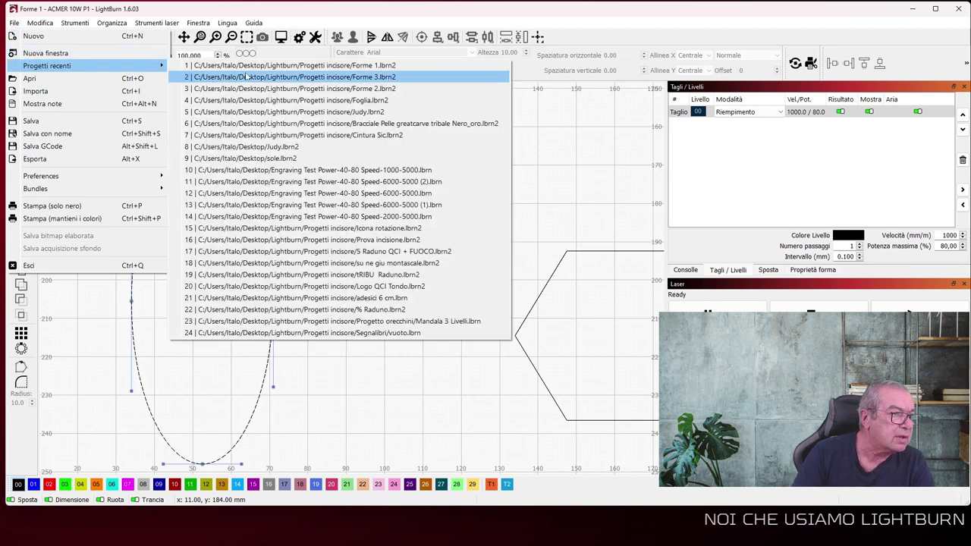
{"action": "left_click", "coordinate": [284, 76]}
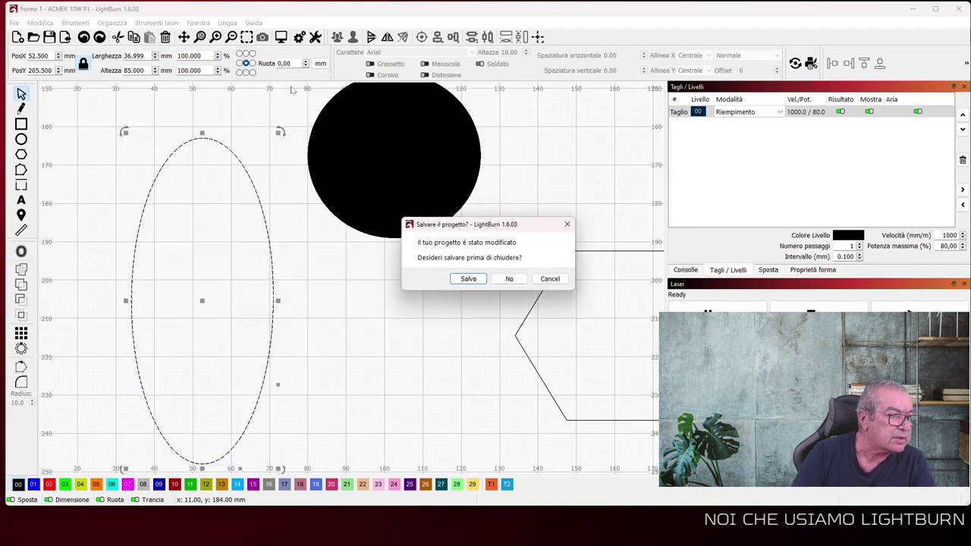
{"action": "left_click", "coordinate": [518, 282]}
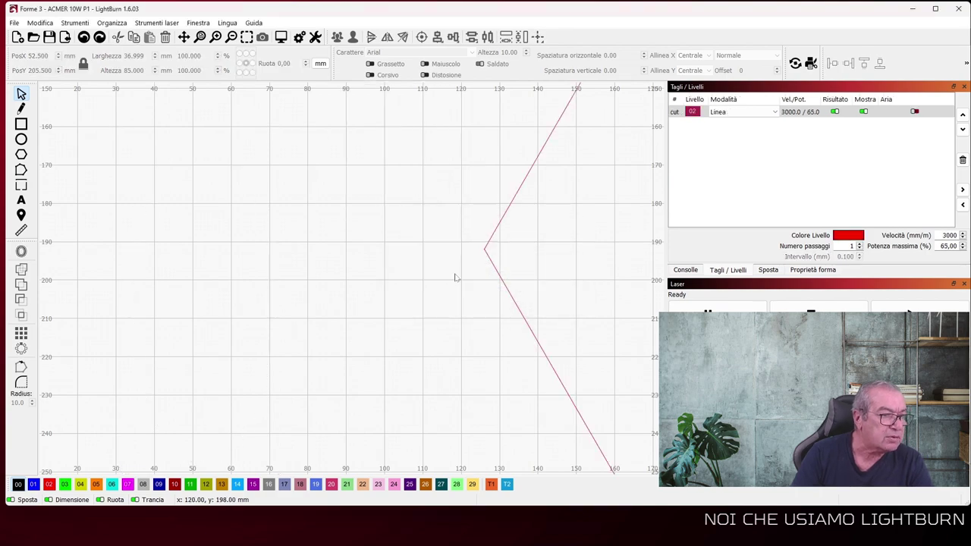
{"action": "scroll", "coordinate": [452, 279], "scroll_direction": "down", "scroll_amount": 2}
{"action": "left_click_drag", "start_coordinate": [506, 288], "coordinate": [324, 286]}
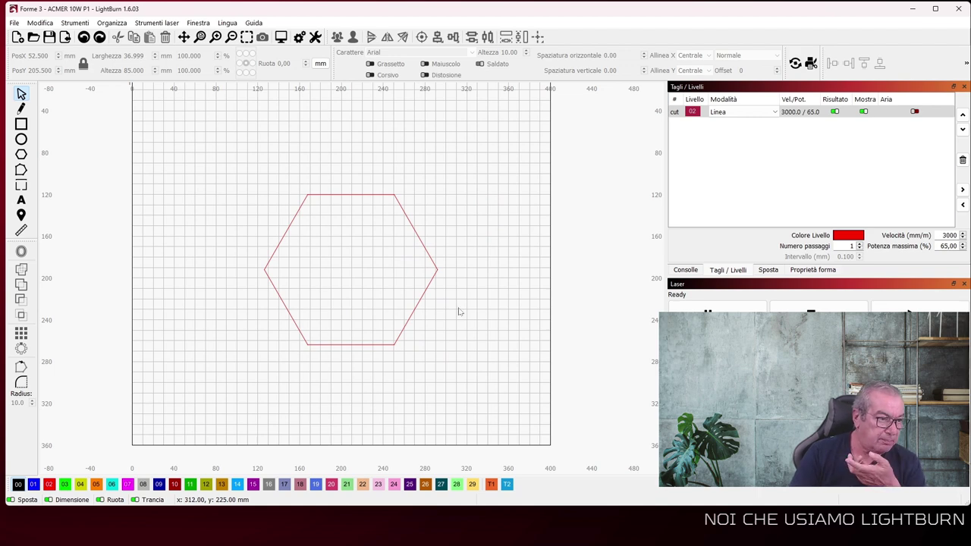
Step: Select all segments of the red hexagon and set cut layer 02 to Riempimento
{"action": "left_click_drag", "start_coordinate": [444, 376], "coordinate": [258, 186]}
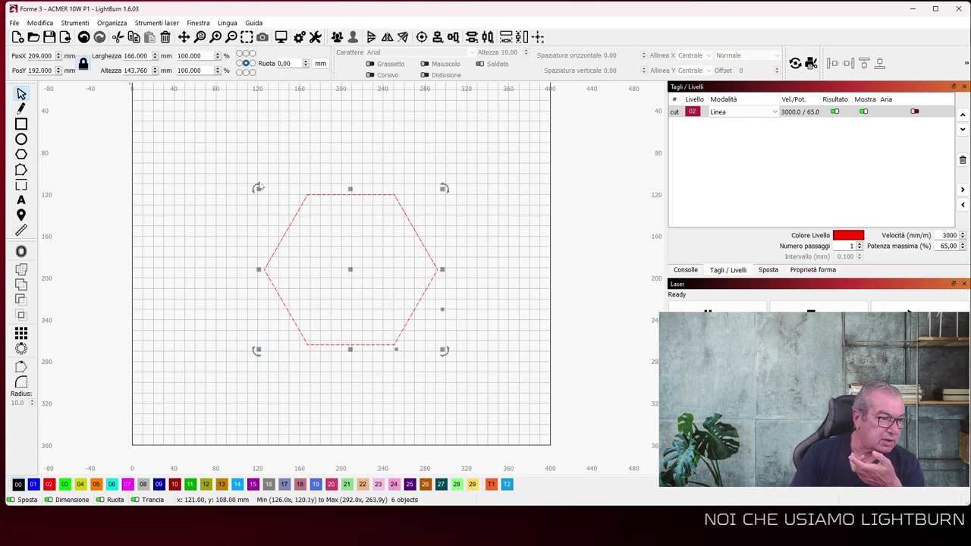
{"action": "left_click", "coordinate": [413, 168]}
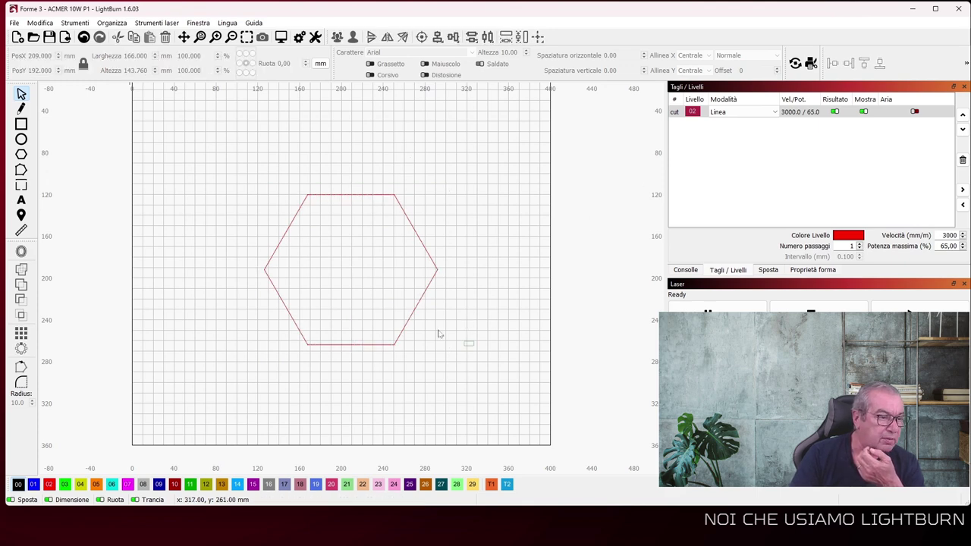
{"action": "left_click_drag", "start_coordinate": [465, 341], "coordinate": [287, 153]}
{"action": "left_click", "coordinate": [773, 112]}
{"action": "left_click", "coordinate": [774, 112]}
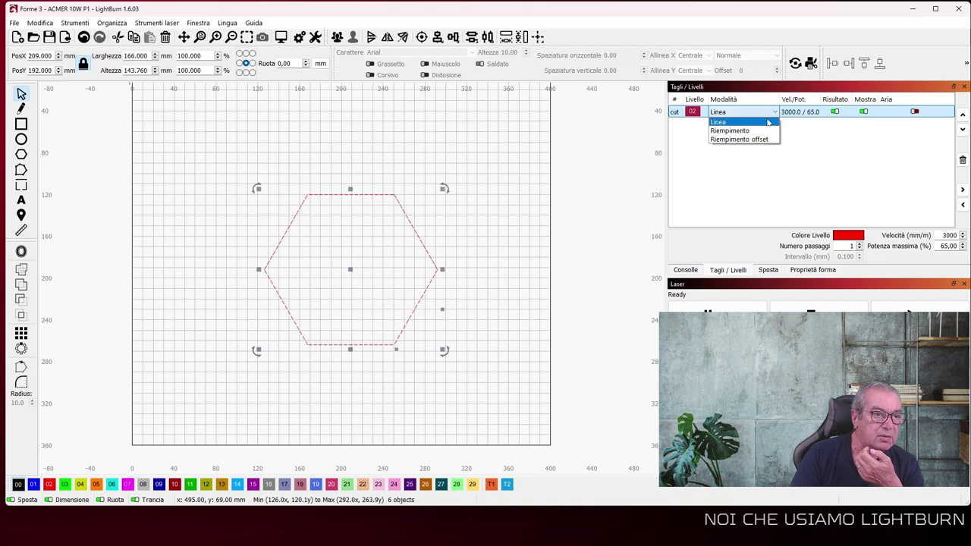
{"action": "left_click", "coordinate": [735, 127]}
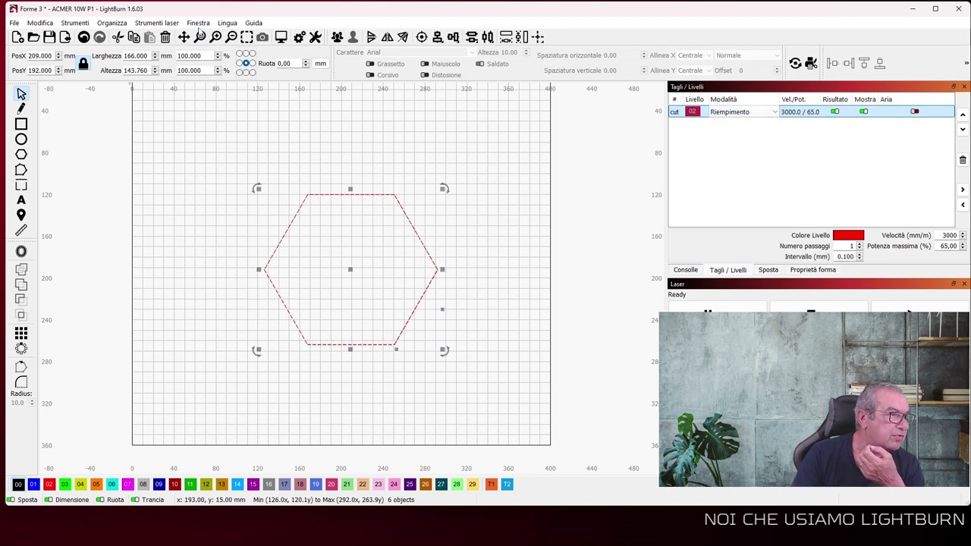
Step: Toggle the wireframe/filled display to check the hexagon's fill and inspect the nodes at its corners
{"action": "left_click", "coordinate": [198, 22]}
{"action": "left_click", "coordinate": [259, 178]}
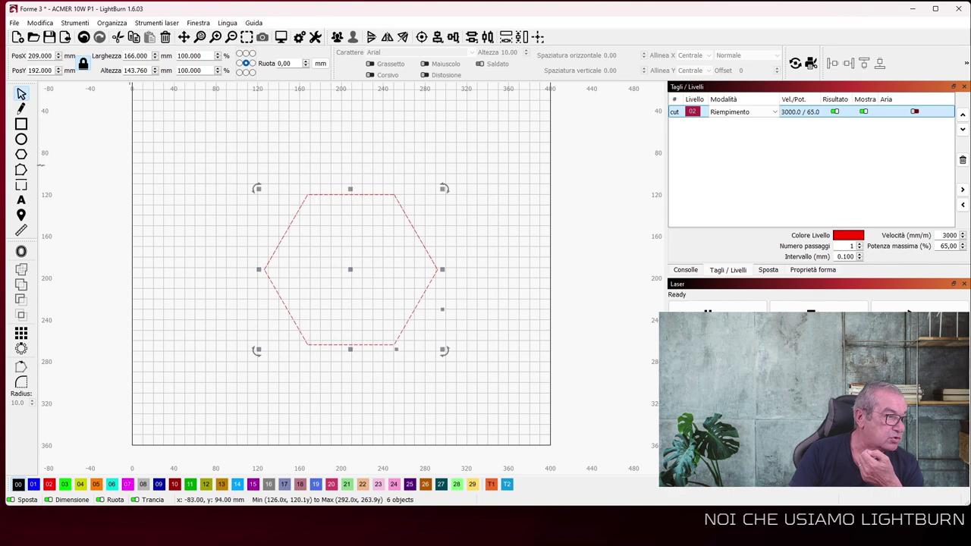
{"action": "left_click", "coordinate": [22, 171]}
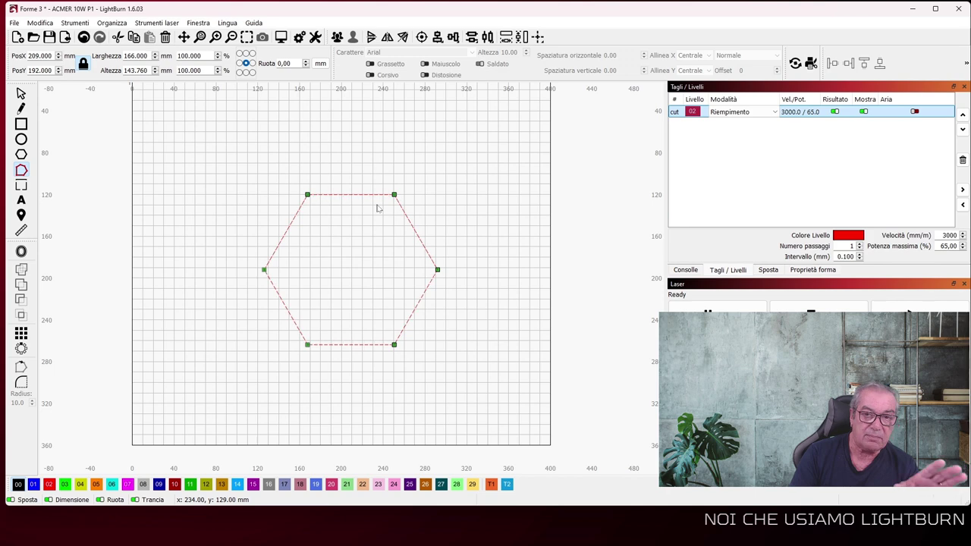
{"action": "left_click", "coordinate": [21, 92]}
{"action": "left_click", "coordinate": [66, 119]}
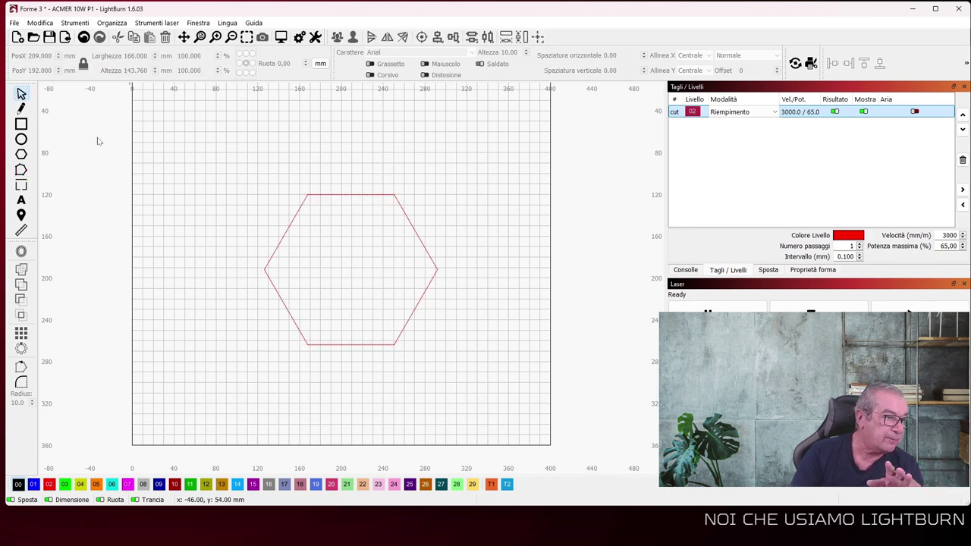
Step: Move the hexagon's upper-right side and top side away from the outline, and undo both moves
{"action": "left_click", "coordinate": [414, 230]}
{"action": "left_click_drag", "start_coordinate": [415, 230], "coordinate": [440, 213]}
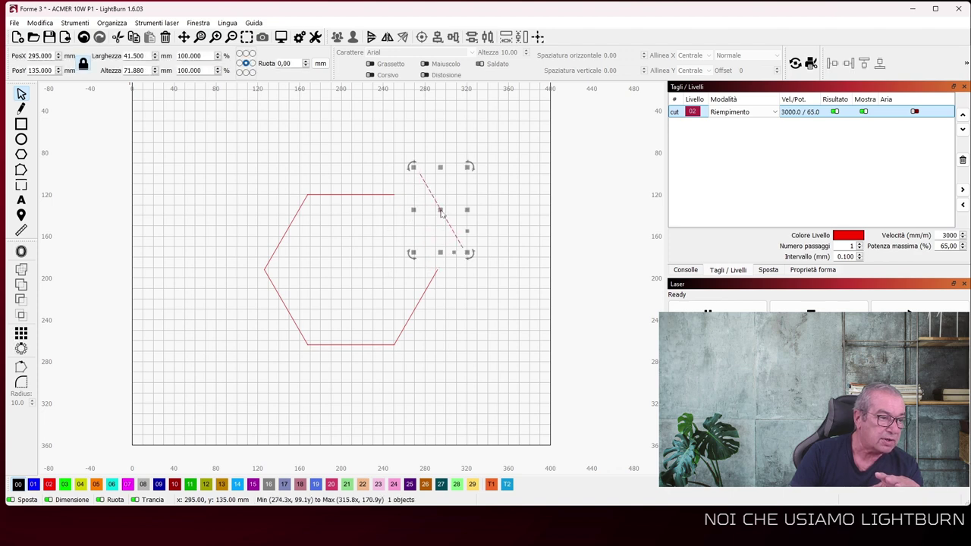
{"action": "left_click", "coordinate": [353, 195]}
{"action": "left_click_drag", "start_coordinate": [353, 195], "coordinate": [345, 169]}
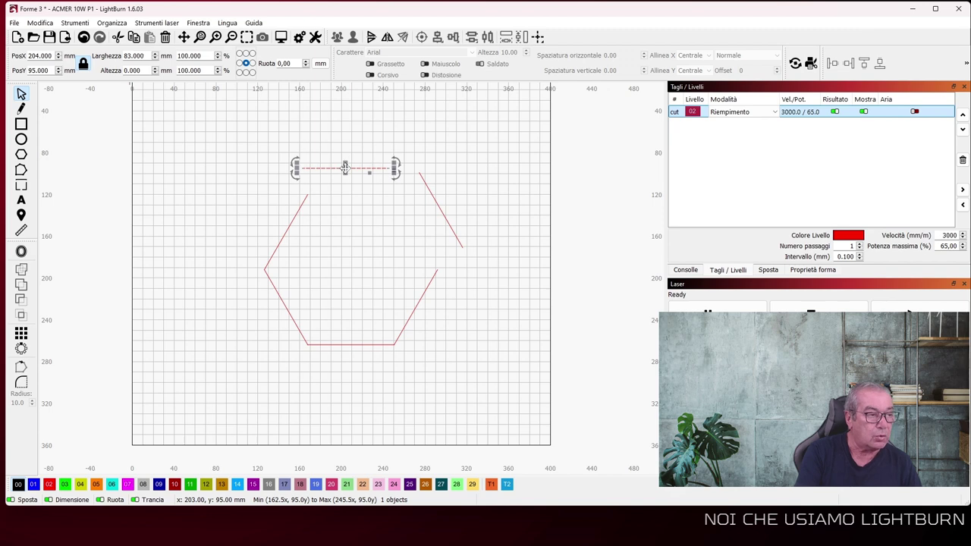
{"action": "key", "text": "ctrl+z"}
{"action": "key", "text": "ctrl+z"}
{"action": "key", "text": "ctrl+z"}
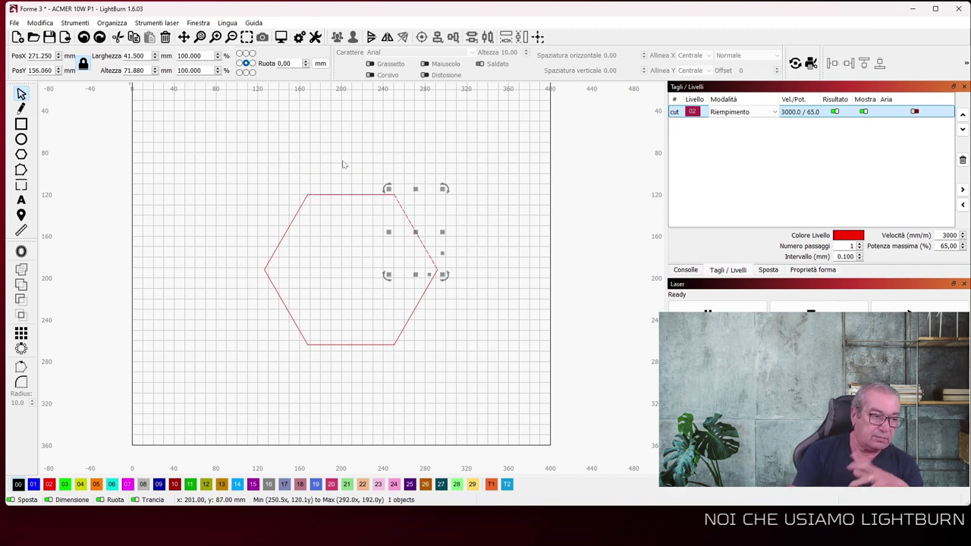
{"action": "left_click", "coordinate": [453, 310]}
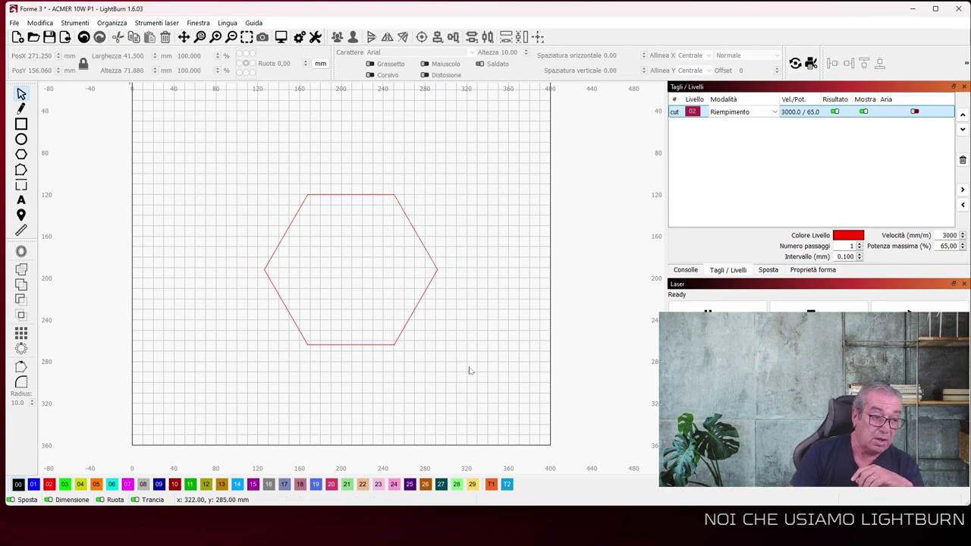
Step: Try to close the selected hexagon segments with Chiudi tracciato and check whether its upper-left side is still separate
{"action": "left_click_drag", "start_coordinate": [468, 366], "coordinate": [203, 154]}
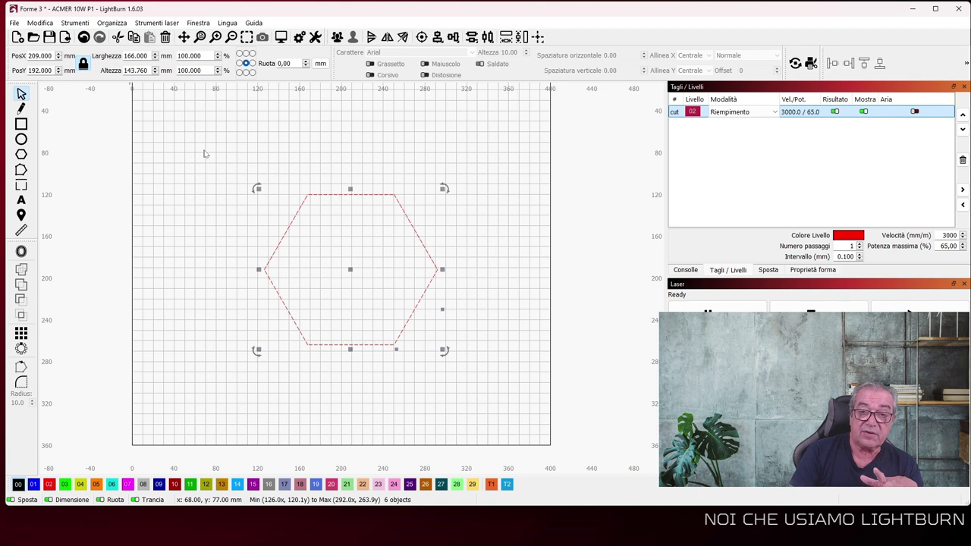
{"action": "left_click", "coordinate": [31, 24]}
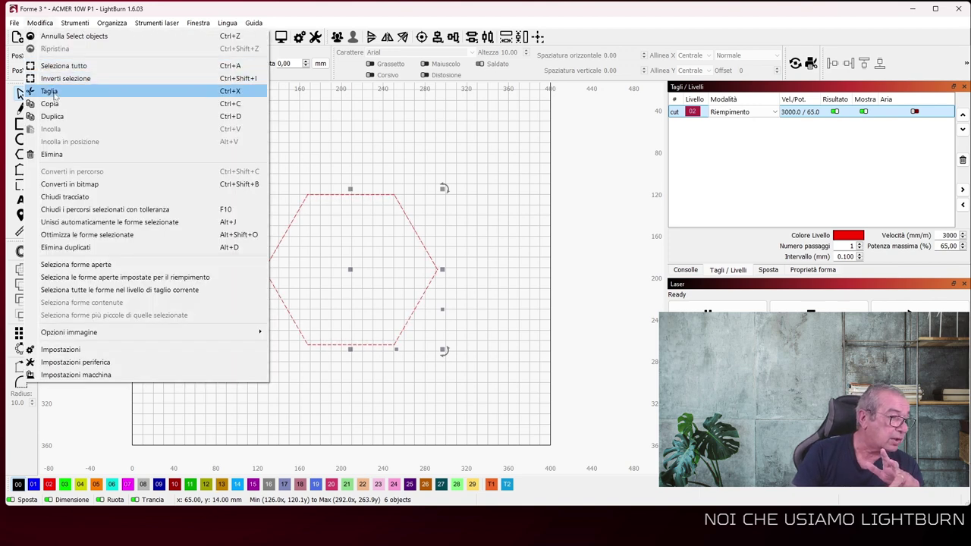
{"action": "left_click", "coordinate": [65, 197]}
{"action": "left_click", "coordinate": [142, 180]}
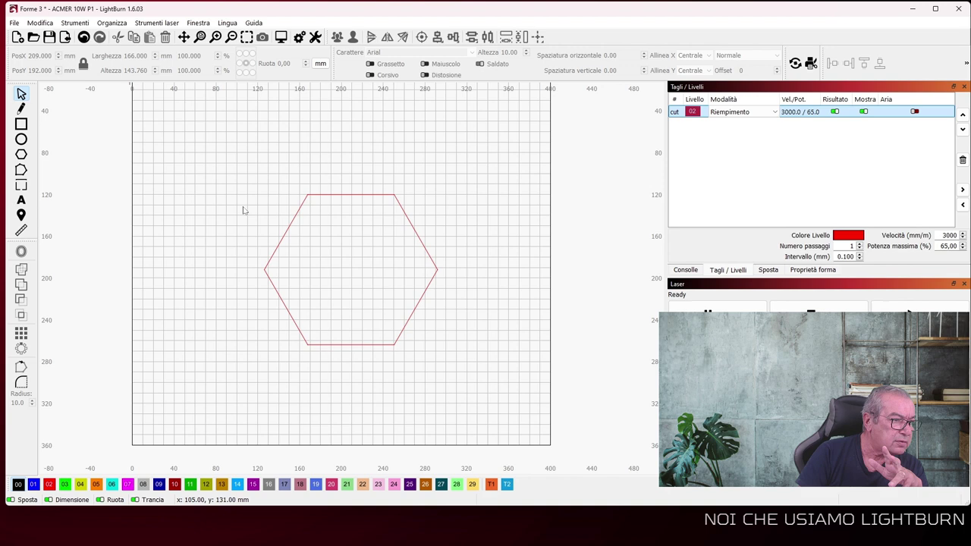
{"action": "left_click", "coordinate": [291, 226]}
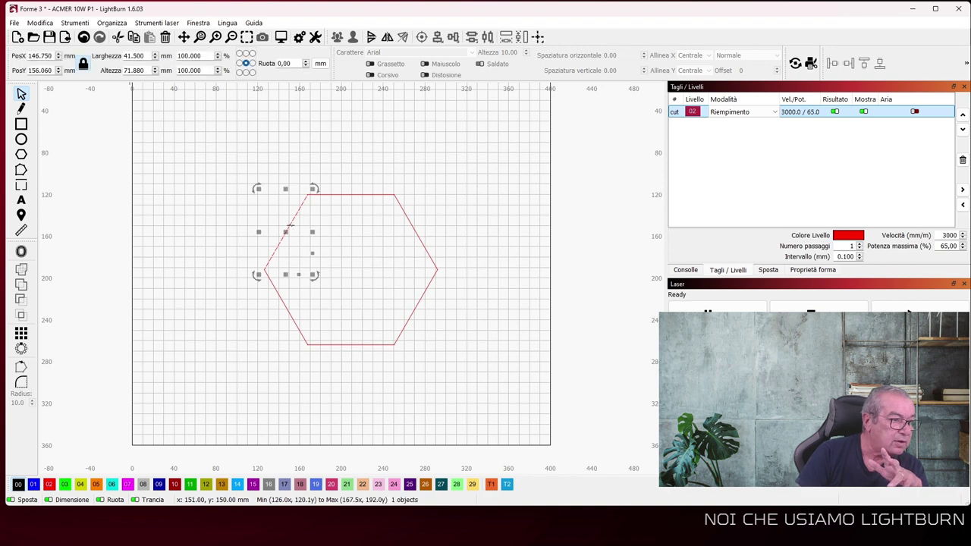
{"action": "left_click", "coordinate": [206, 178]}
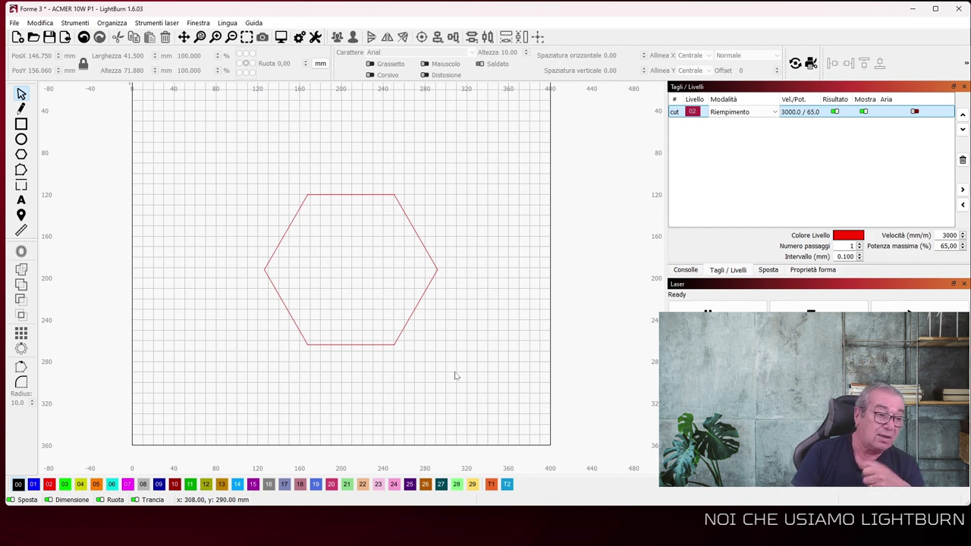
Step: Select all the hexagon's segments and join them with Unisci automaticamente le forme selezionate
{"action": "left_click_drag", "start_coordinate": [453, 372], "coordinate": [219, 167]}
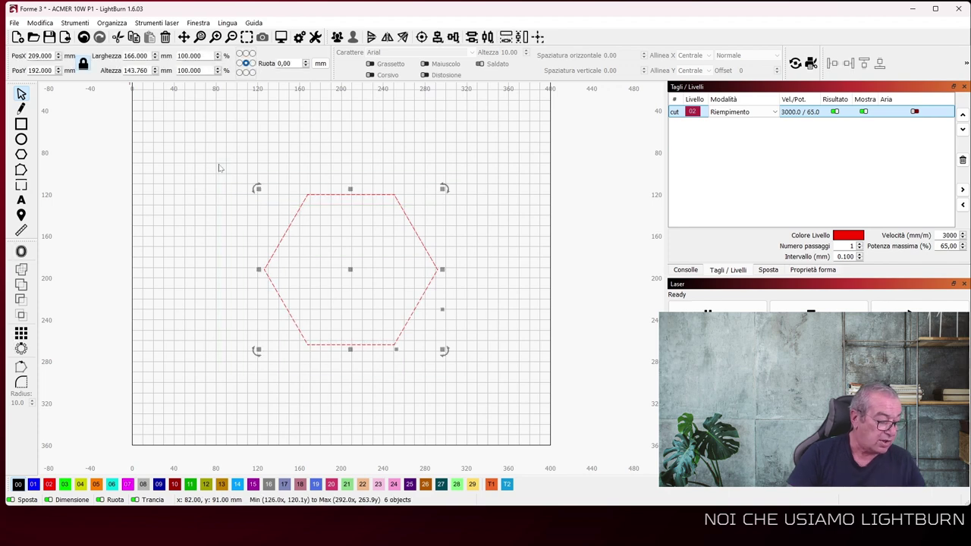
{"action": "key", "text": "alt+j"}
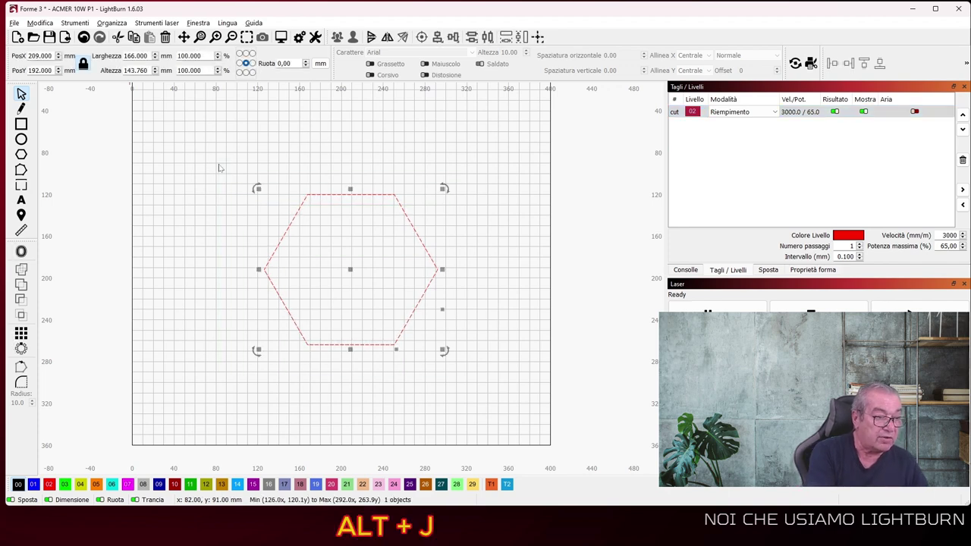
{"action": "left_click", "coordinate": [249, 140]}
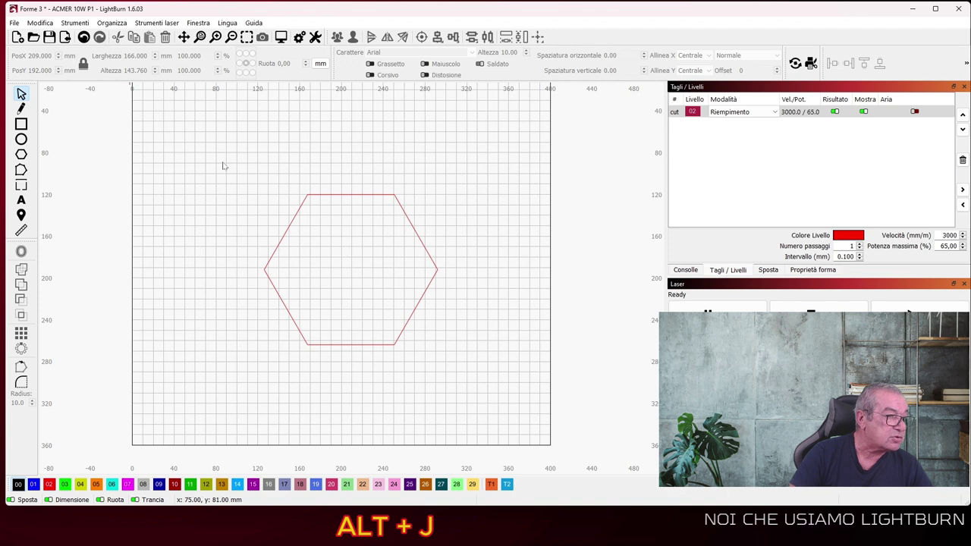
Step: Inspect the nodes of the joined hexagon and toggle the display to filled to check its fill
{"action": "left_click", "coordinate": [302, 201]}
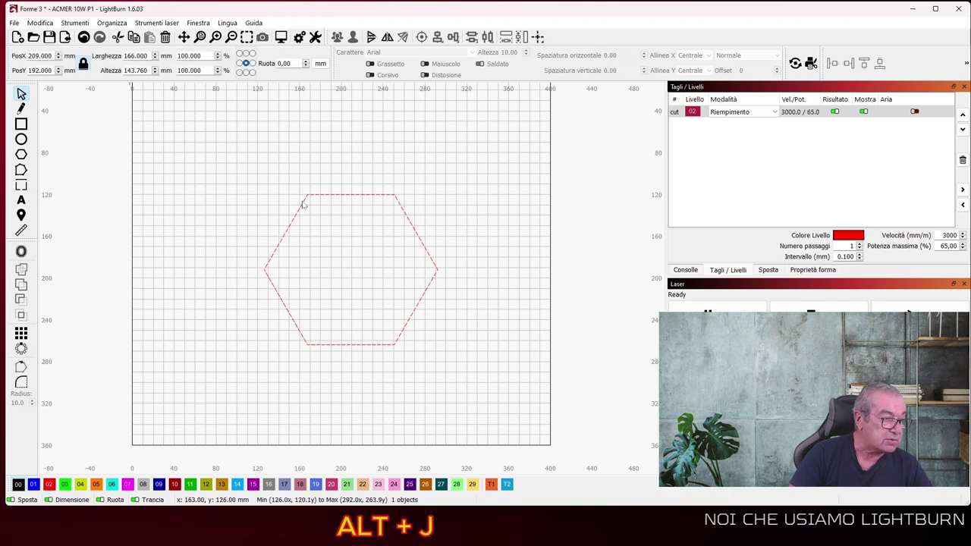
{"action": "left_click", "coordinate": [21, 170]}
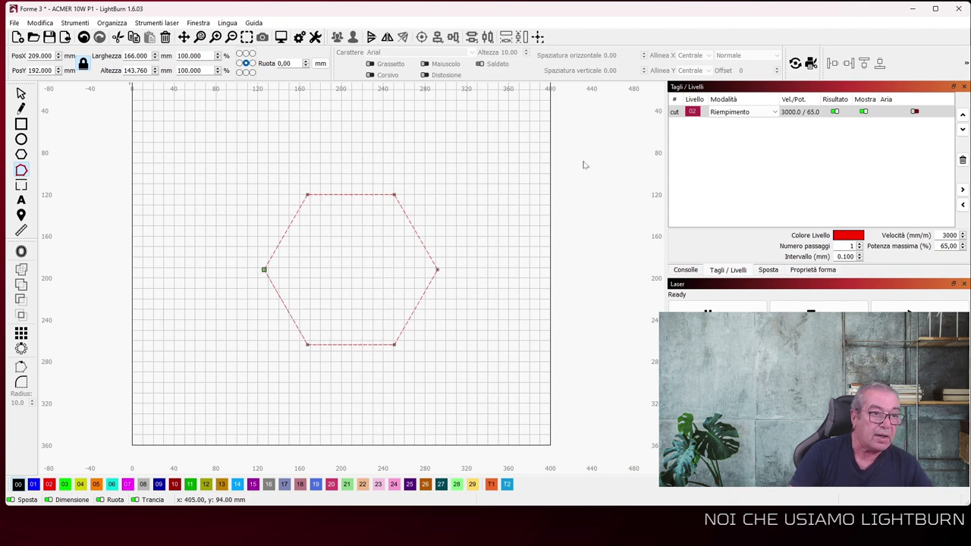
{"action": "left_click", "coordinate": [190, 23]}
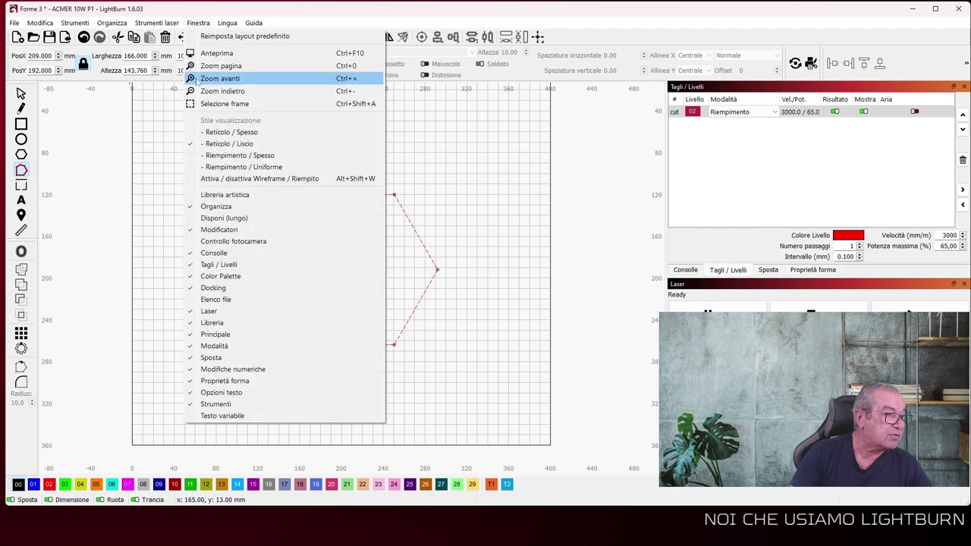
{"action": "left_click", "coordinate": [245, 180]}
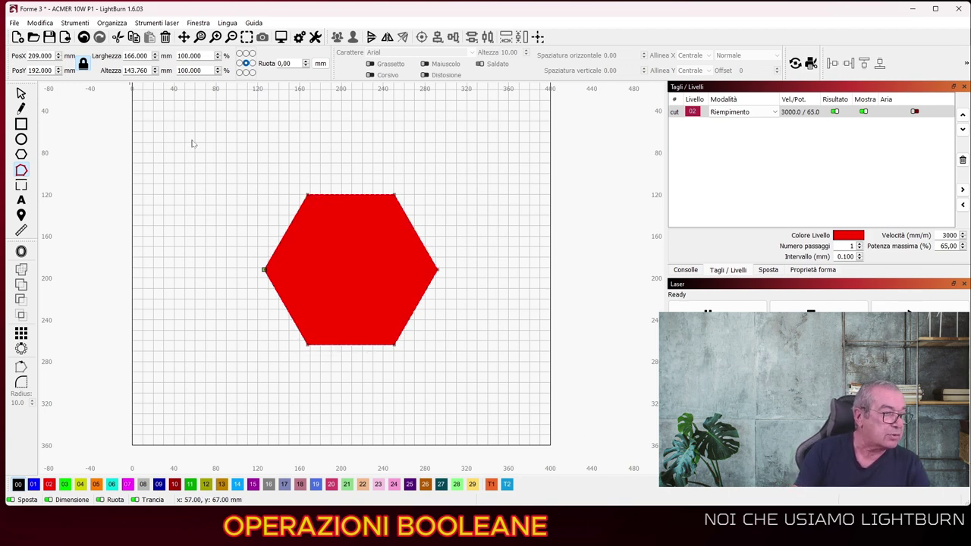
Step: Open the recent project Forme 1 without saving the changes to the current project
{"action": "left_click", "coordinate": [38, 22]}
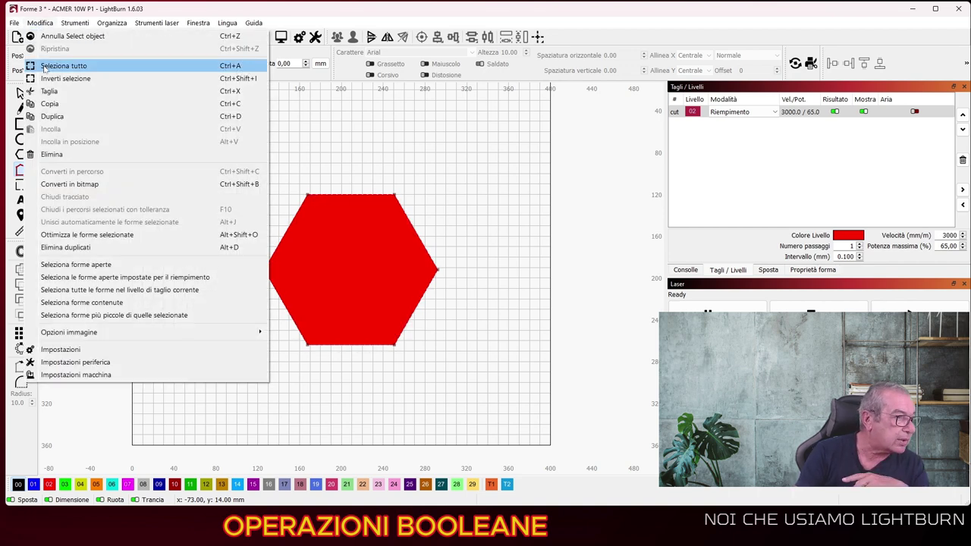
{"action": "mouse_move", "coordinate": [14, 23]}
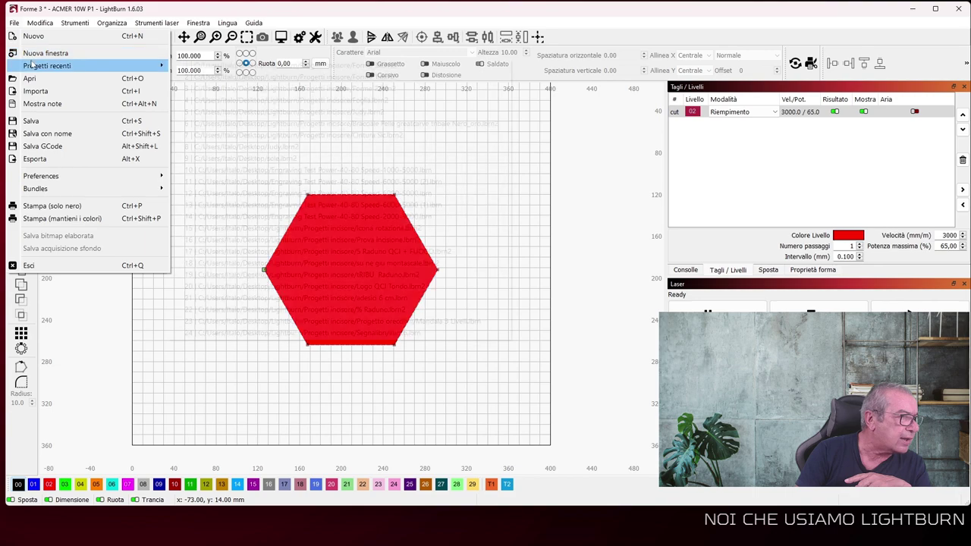
{"action": "mouse_move", "coordinate": [34, 66]}
{"action": "left_click", "coordinate": [335, 76]}
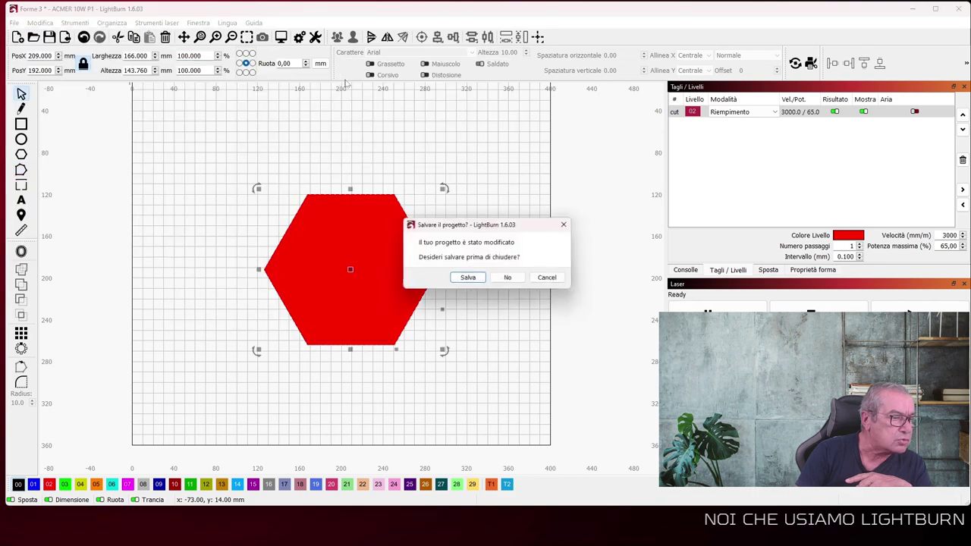
{"action": "left_click", "coordinate": [509, 279]}
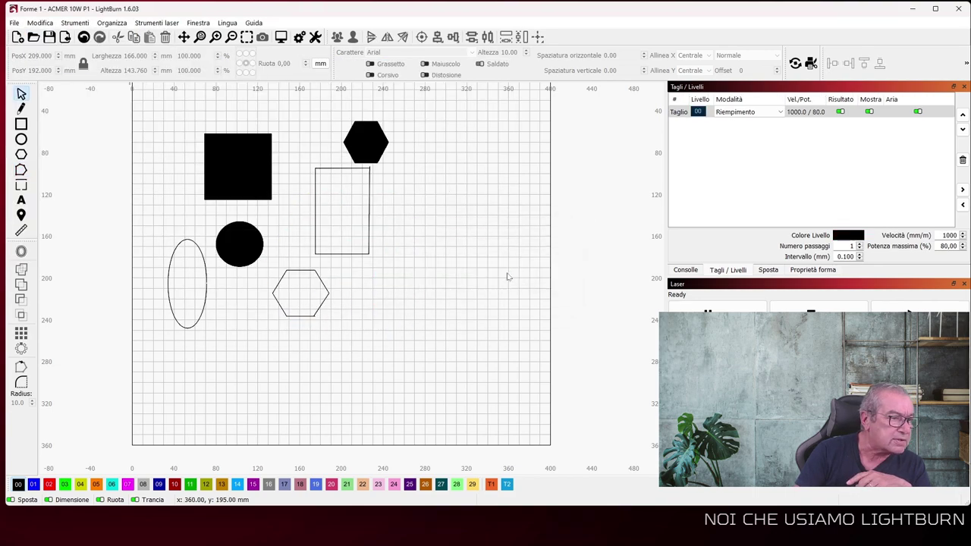
Step: Move the open hexagon over the lower part of the ellipse and place the filled circle on top of both shapes
{"action": "left_click_drag", "start_coordinate": [345, 328], "coordinate": [214, 313]}
{"action": "left_click", "coordinate": [244, 252]}
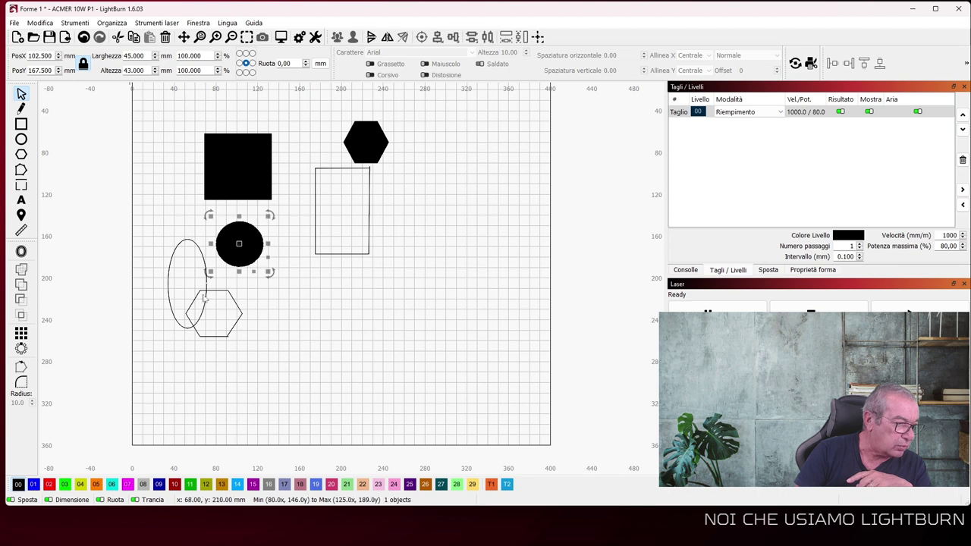
{"action": "left_click_drag", "start_coordinate": [241, 249], "coordinate": [208, 287]}
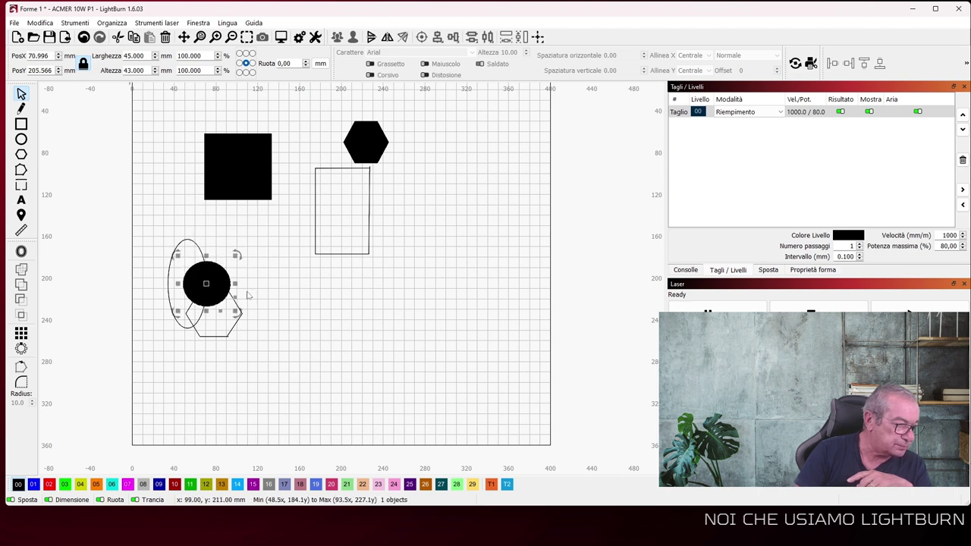
{"action": "left_click", "coordinate": [282, 298]}
Step: Shift the overlapping ellipse and hexagon to the right, and move the circle clear of them to X 196, Y 205 mm
{"action": "left_click_drag", "start_coordinate": [264, 346], "coordinate": [152, 232]}
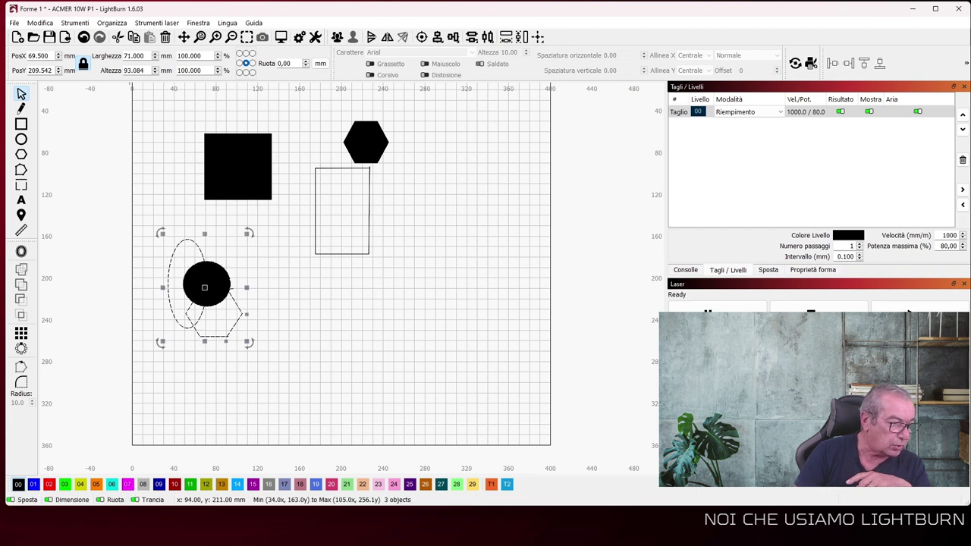
{"action": "left_click_drag", "start_coordinate": [206, 289], "coordinate": [343, 286]}
{"action": "left_click", "coordinate": [254, 282]}
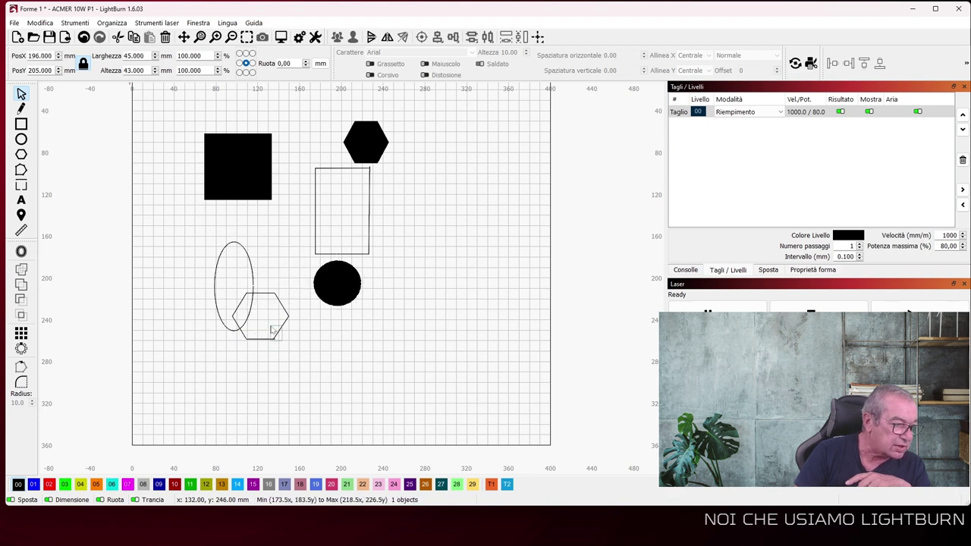
Step: Close the open hexagon beside the ellipse with the tolerance closing command, moving its ends together with a distance threshold of about 1.823 mm
{"action": "left_click", "coordinate": [272, 330]}
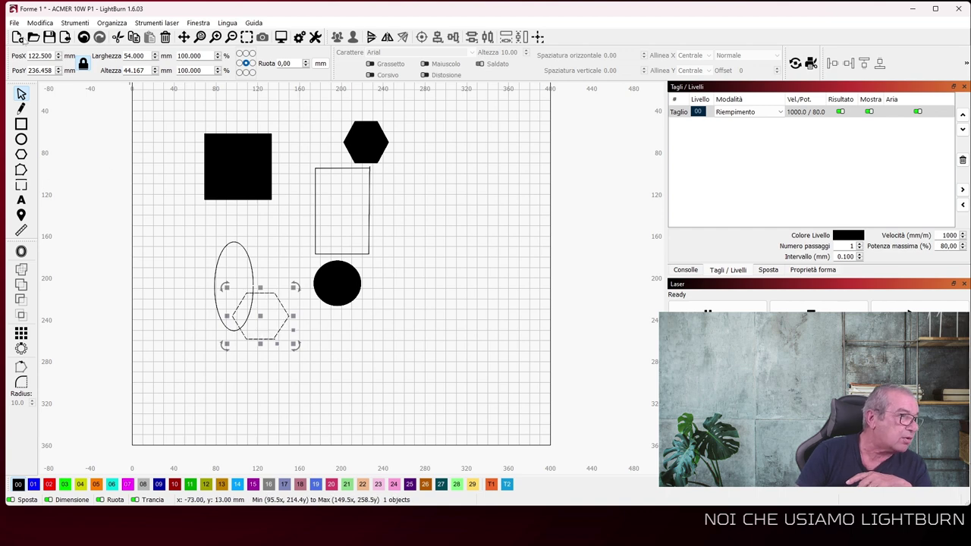
{"action": "left_click", "coordinate": [39, 23]}
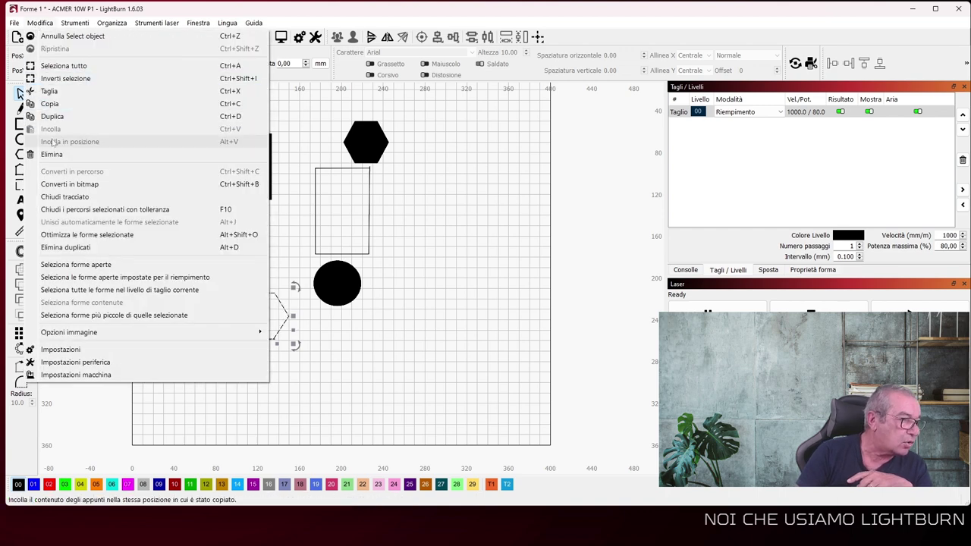
{"action": "left_click", "coordinate": [79, 210]}
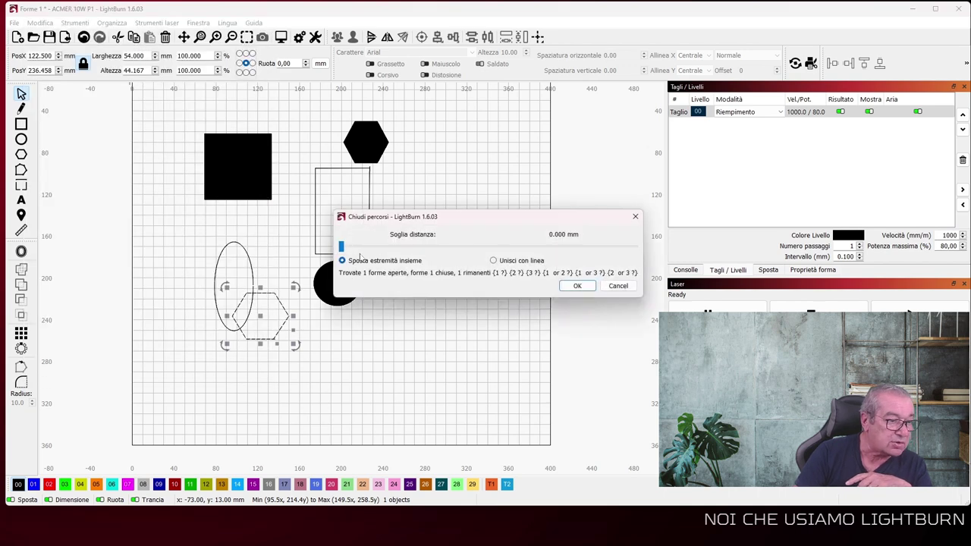
{"action": "left_click_drag", "start_coordinate": [342, 250], "coordinate": [381, 244]}
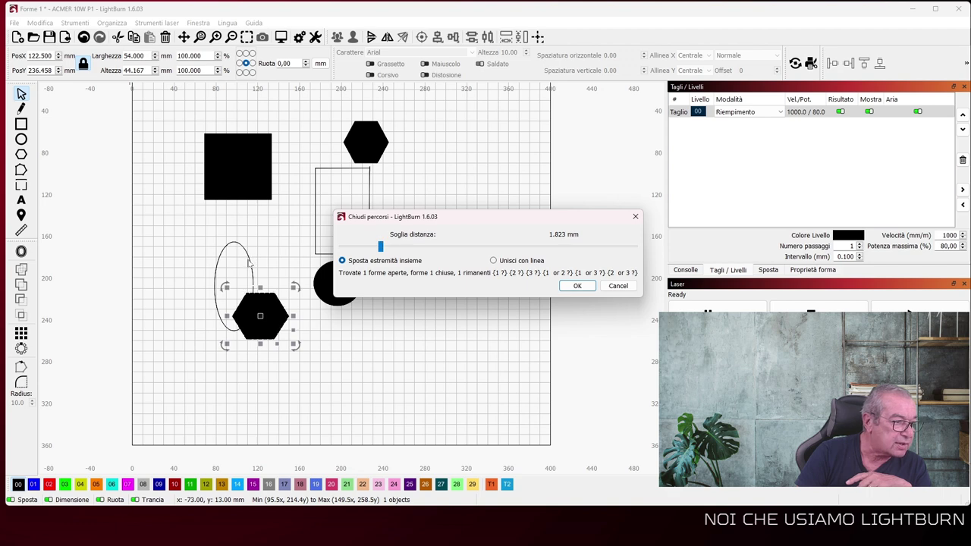
{"action": "left_click", "coordinate": [577, 286]}
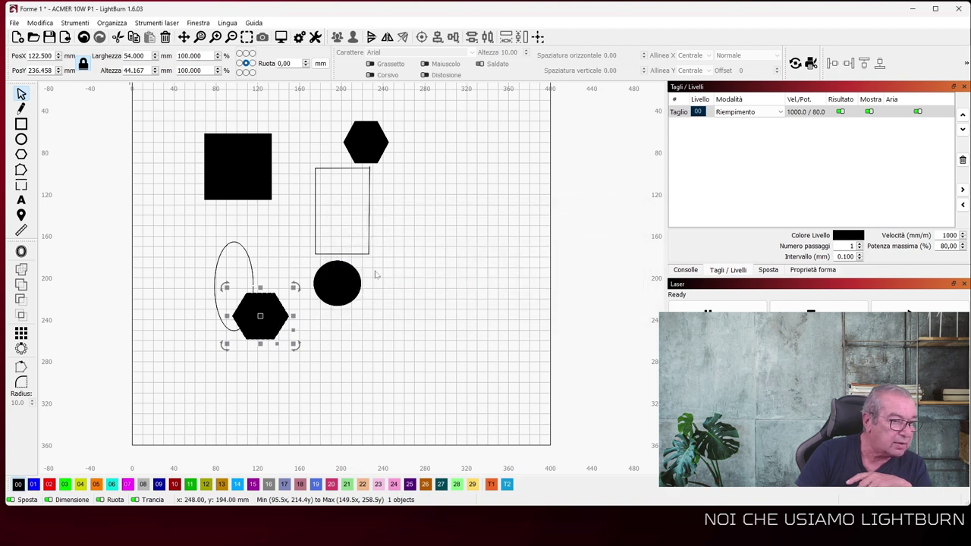
Step: Close the open ellipse with the tolerance closing command, moving its ends together with a distance threshold of about 2.250 mm
{"action": "left_click", "coordinate": [250, 262]}
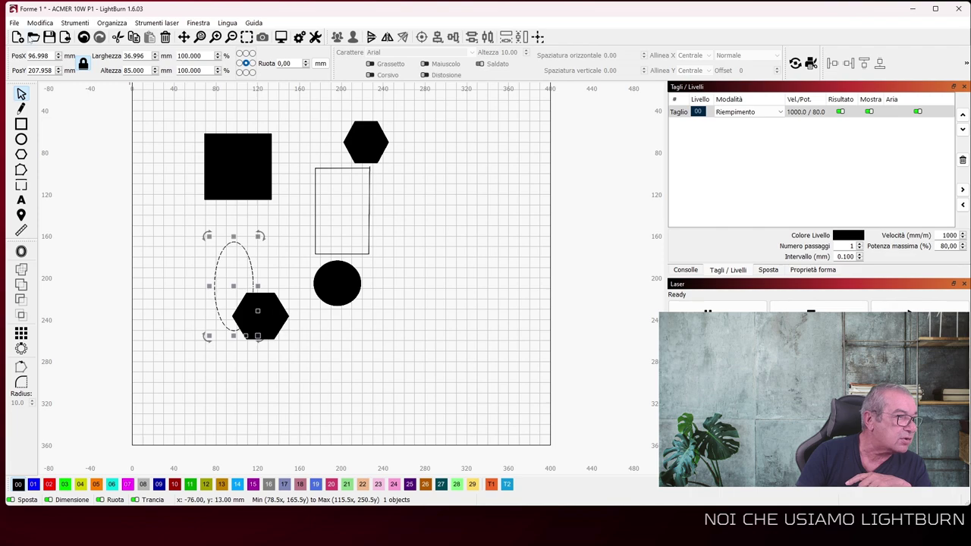
{"action": "left_click", "coordinate": [35, 25]}
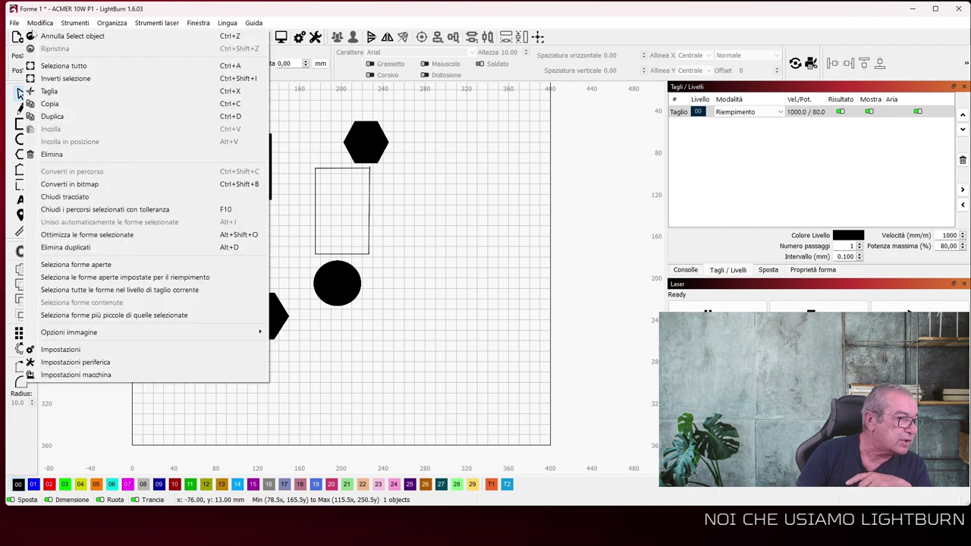
{"action": "left_click", "coordinate": [76, 211]}
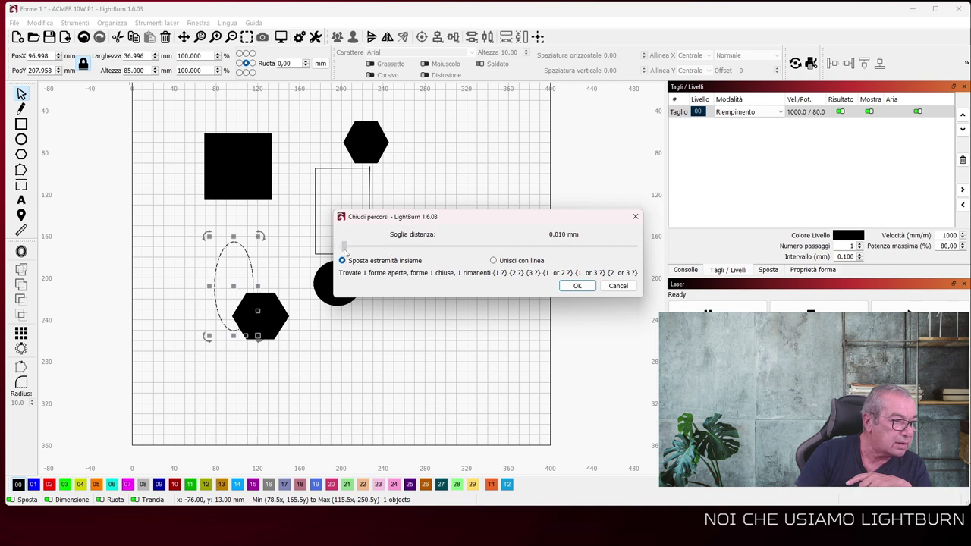
{"action": "left_click_drag", "start_coordinate": [342, 247], "coordinate": [386, 246]}
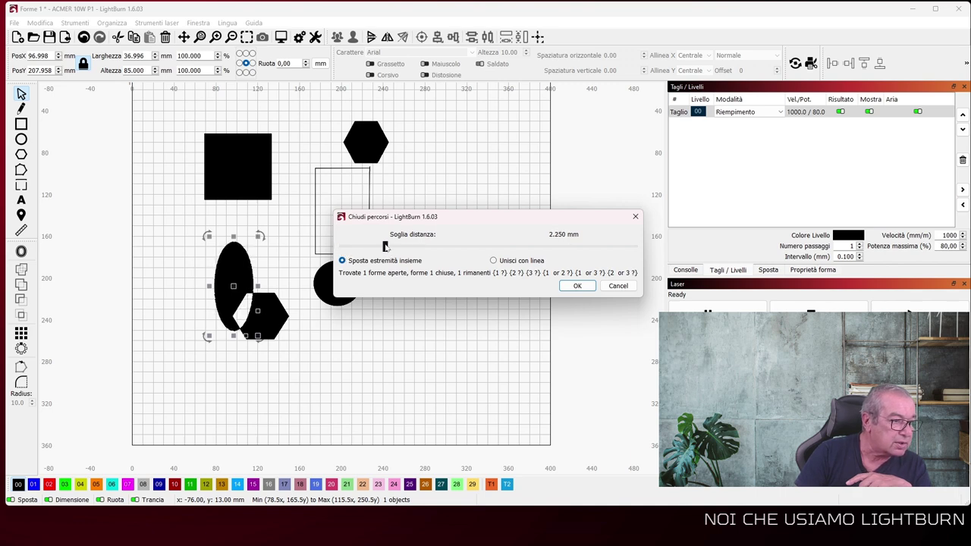
{"action": "left_click", "coordinate": [576, 285]}
Step: Move the filled circle so it overlaps both the ellipse and the lower hexagon, at about X 115.5, Y 207.3 mm
{"action": "left_click", "coordinate": [347, 294]}
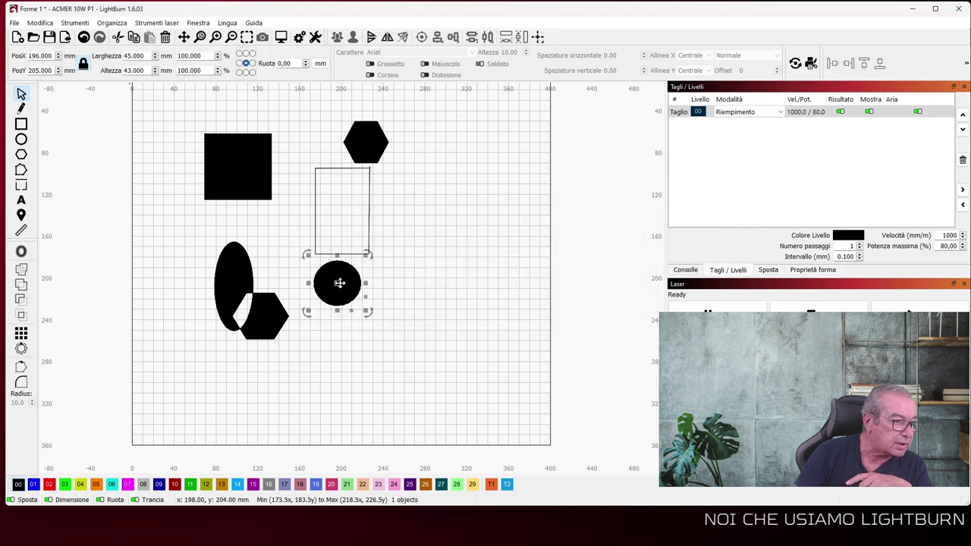
{"action": "left_click_drag", "start_coordinate": [336, 282], "coordinate": [242, 290]}
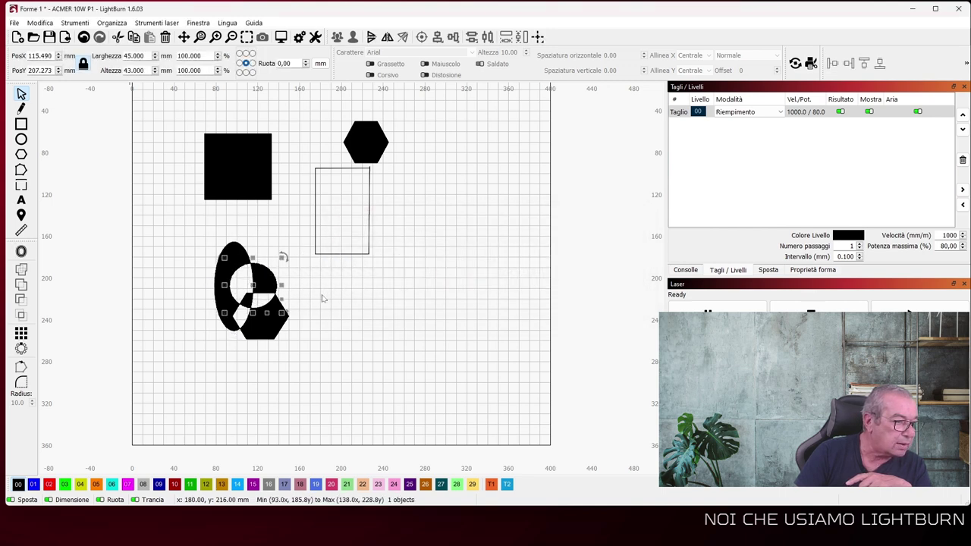
{"action": "left_click", "coordinate": [323, 364]}
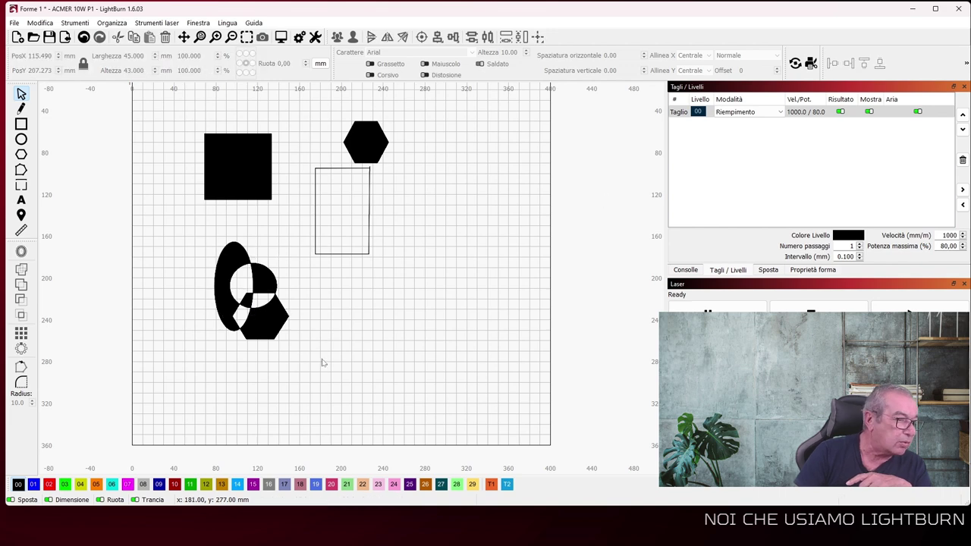
Step: Merge the overlapping ellipse, circle and hexagon into a single outline with a Boolean union
{"action": "left_click_drag", "start_coordinate": [295, 369], "coordinate": [193, 254]}
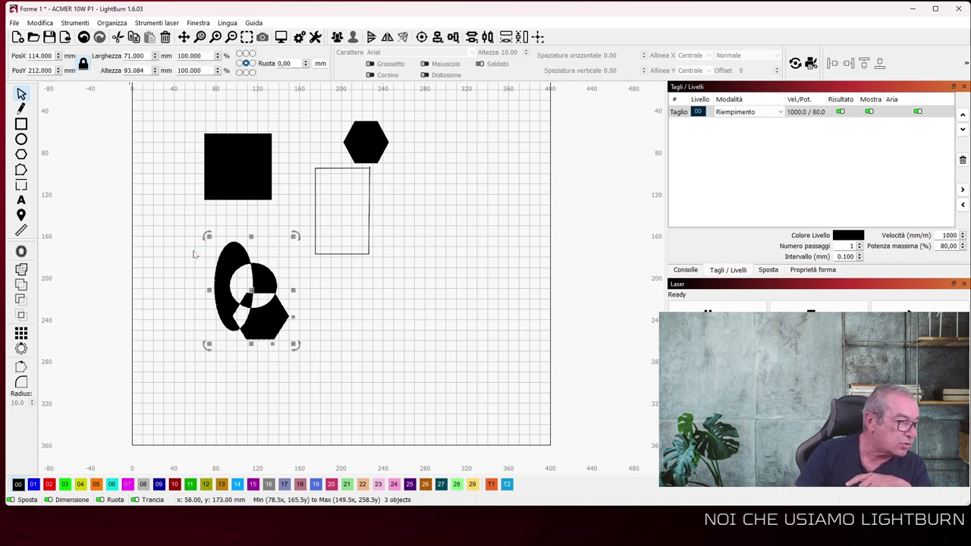
{"action": "left_click", "coordinate": [22, 270]}
{"action": "left_click", "coordinate": [387, 343]}
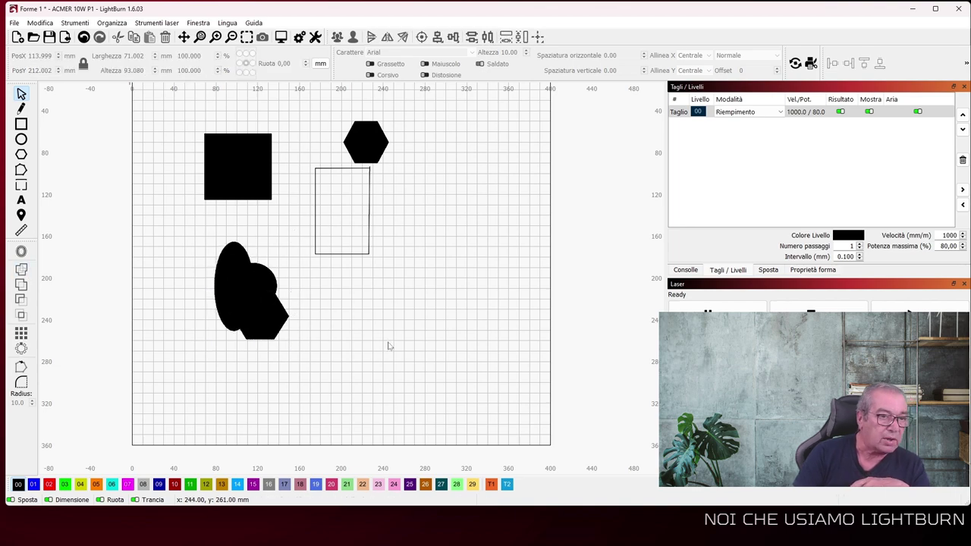